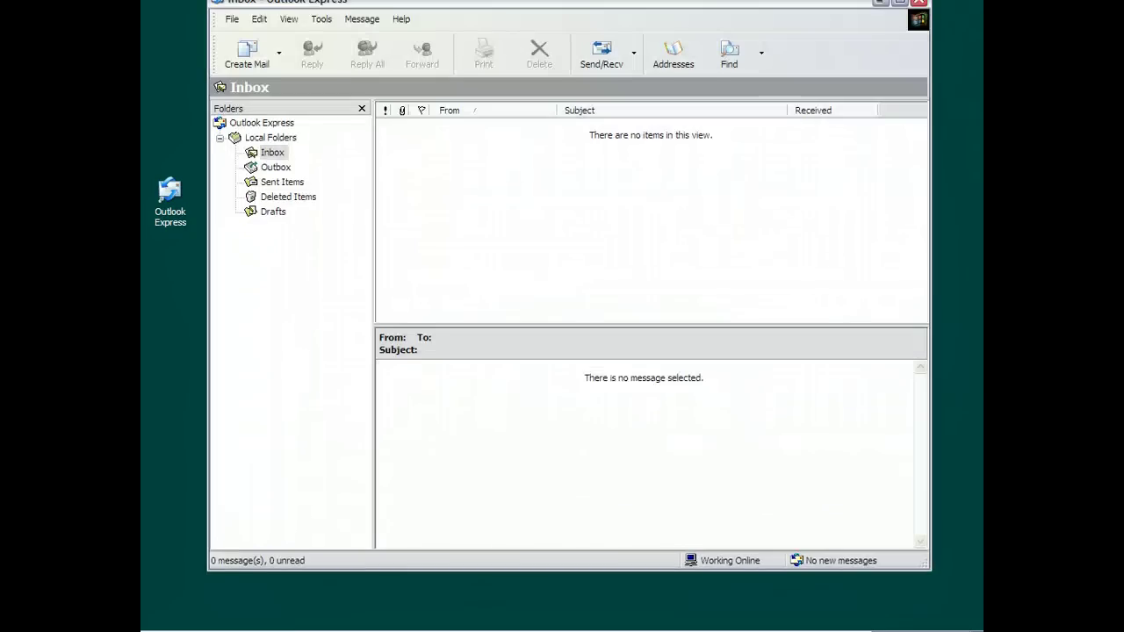
# Show the message store folder location from Outlook Express's Maintenance options
pyautogui.moveTo(644, 2); pyautogui.dragTo(642, 26)
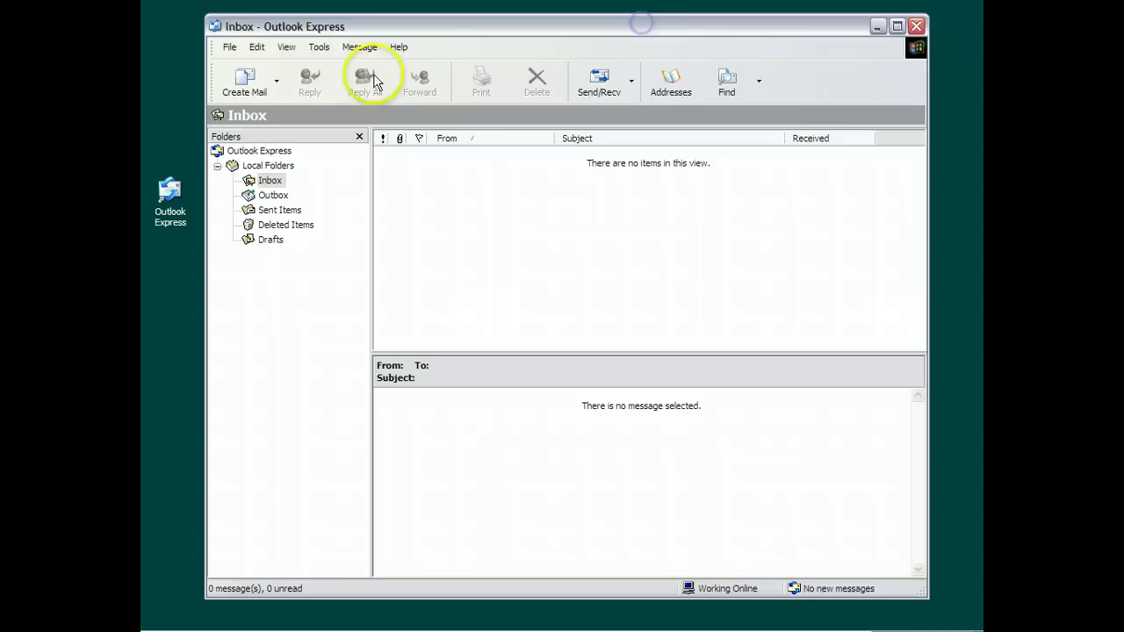
pyautogui.click(318, 48)
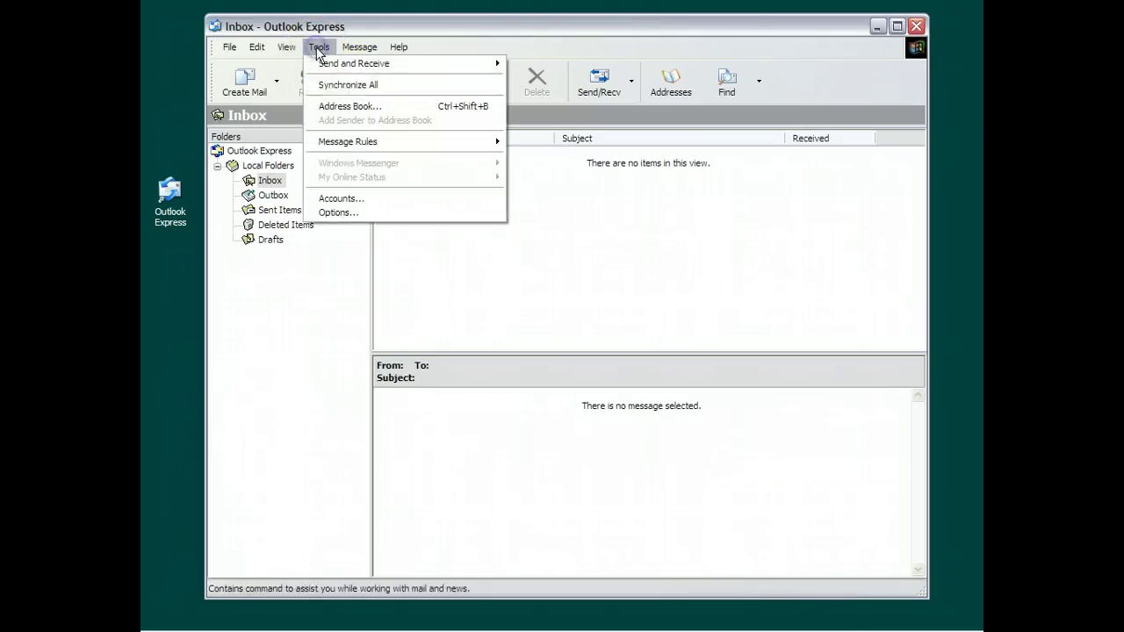
pyautogui.click(360, 214)
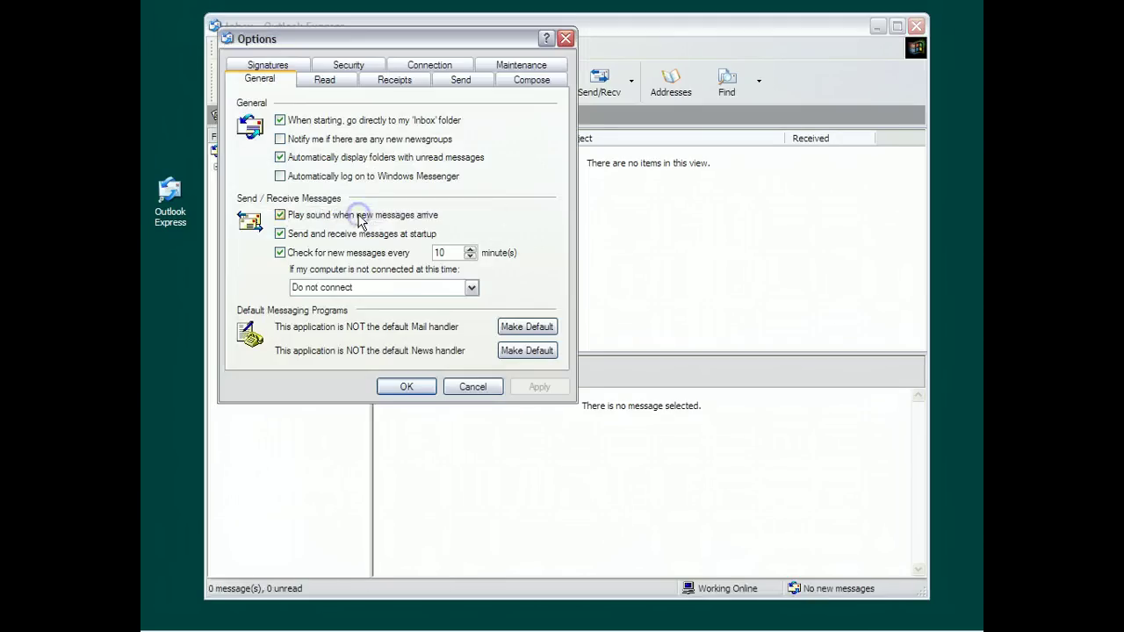
pyautogui.click(531, 64)
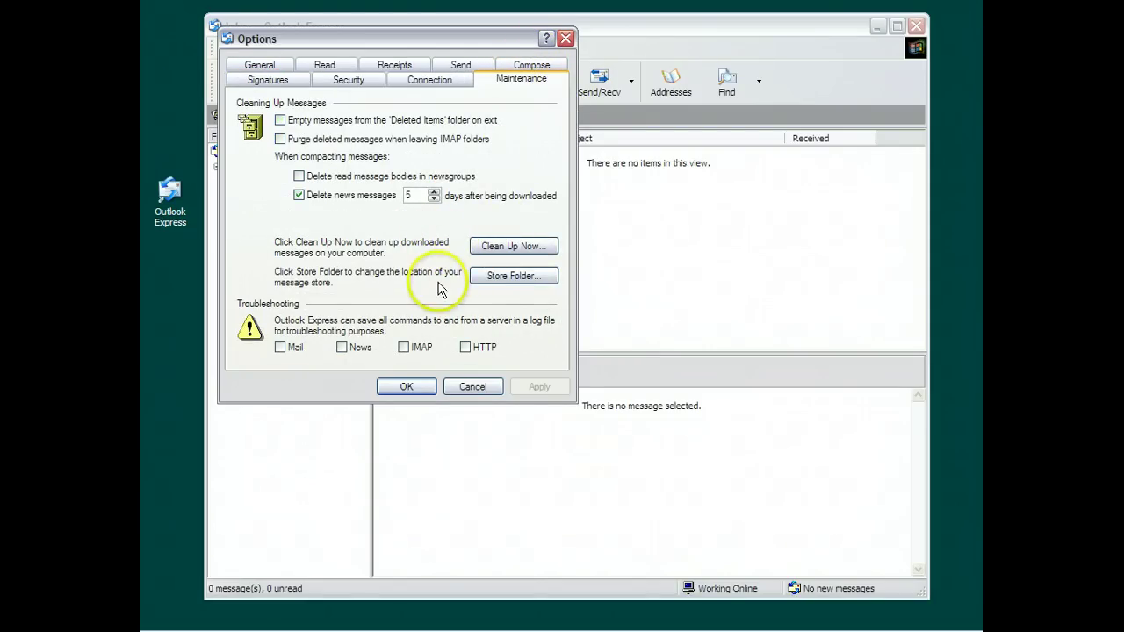
pyautogui.click(501, 276)
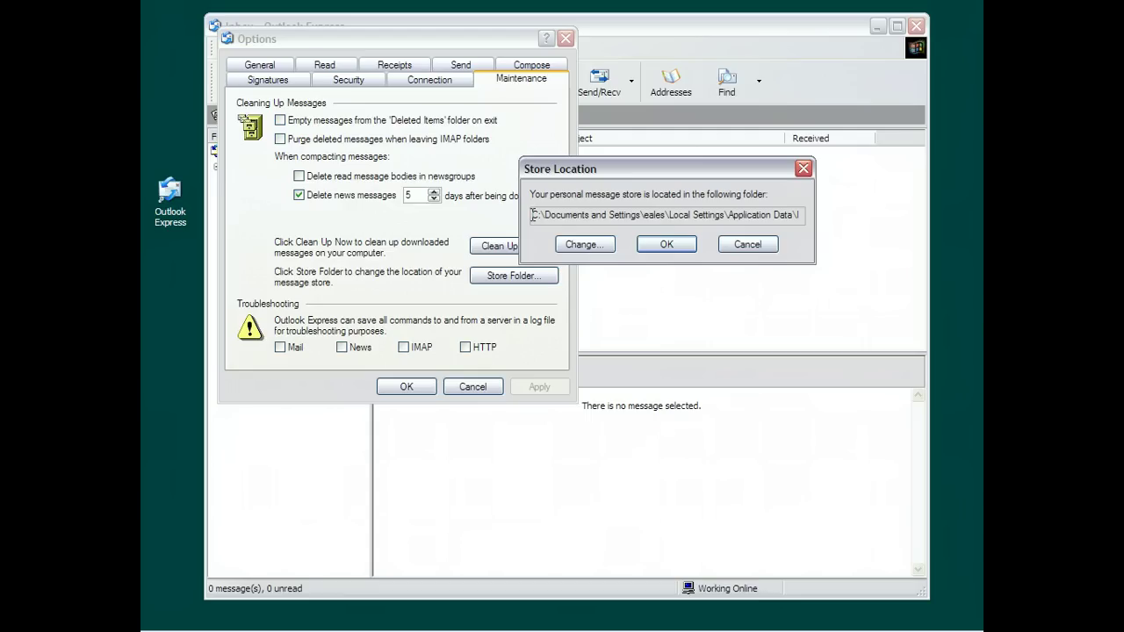
# Select and copy the full Store Location path, then cancel the Store Location box
pyautogui.click(532, 214)
pyautogui.moveTo(532, 214); pyautogui.dragTo(816, 214)
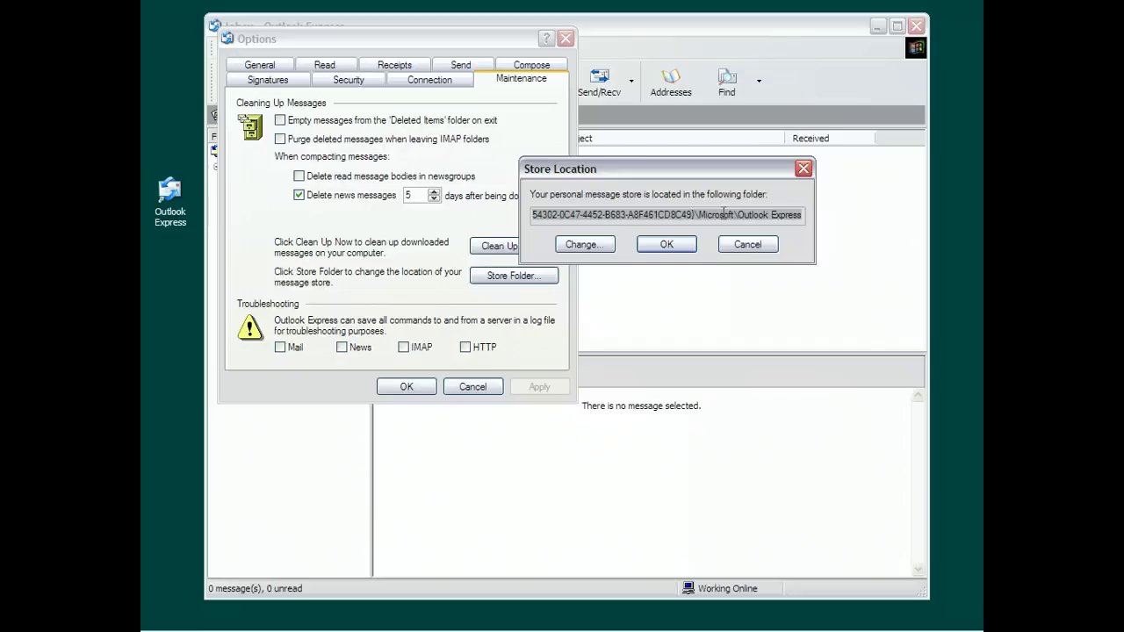
pyautogui.click(794, 214)
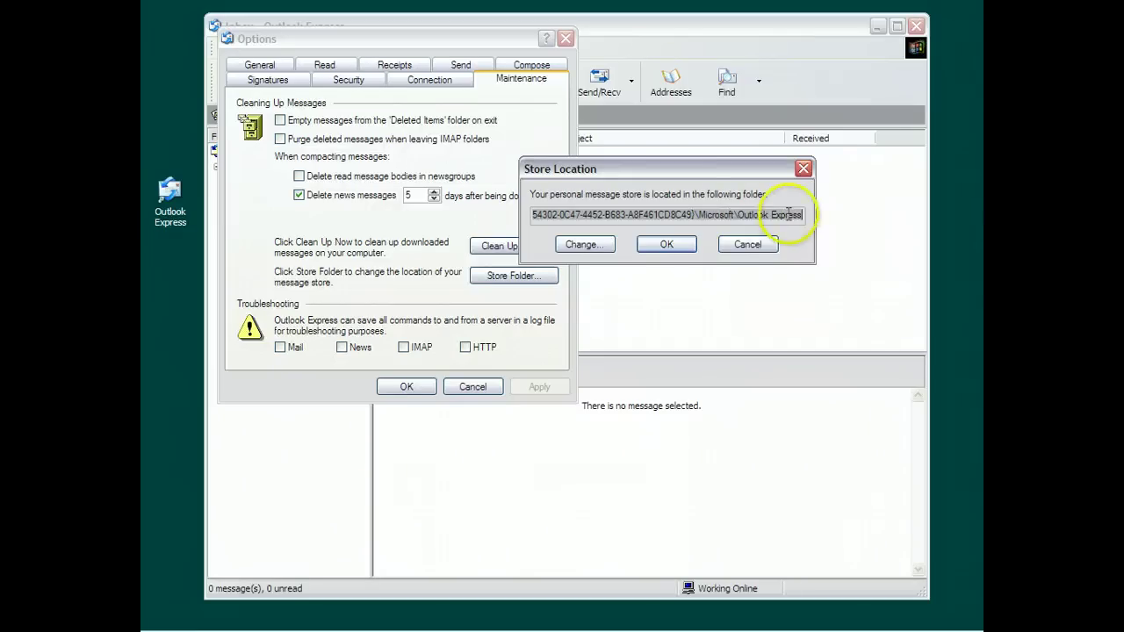
pyautogui.click(747, 245)
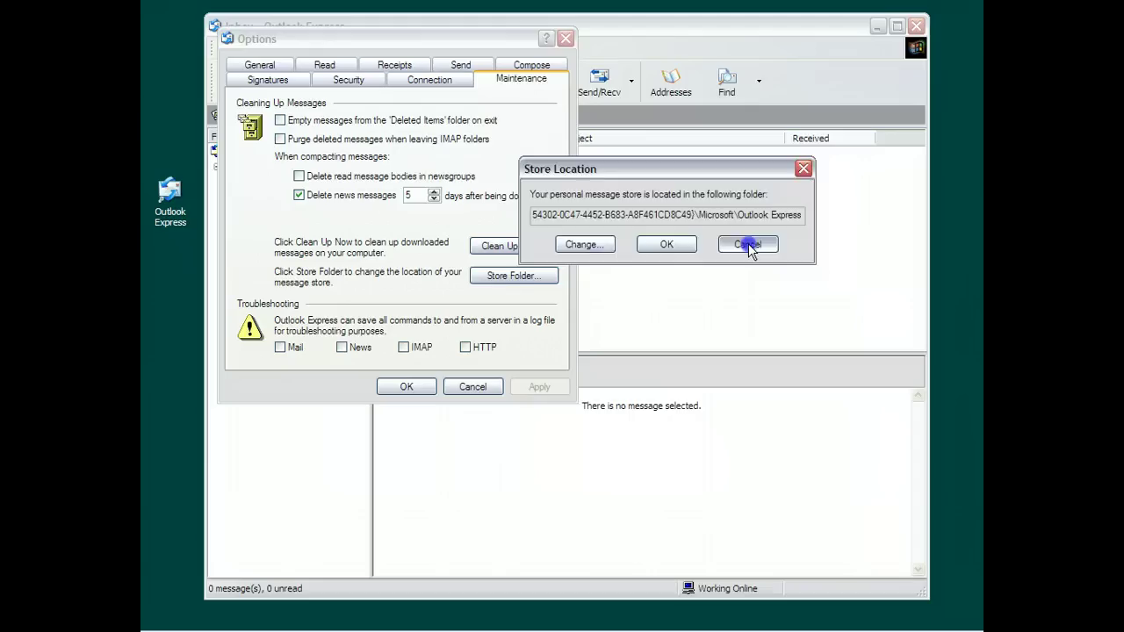
# Close Options and open the copied store path from Run to list the .dbx files
pyautogui.click(463, 388)
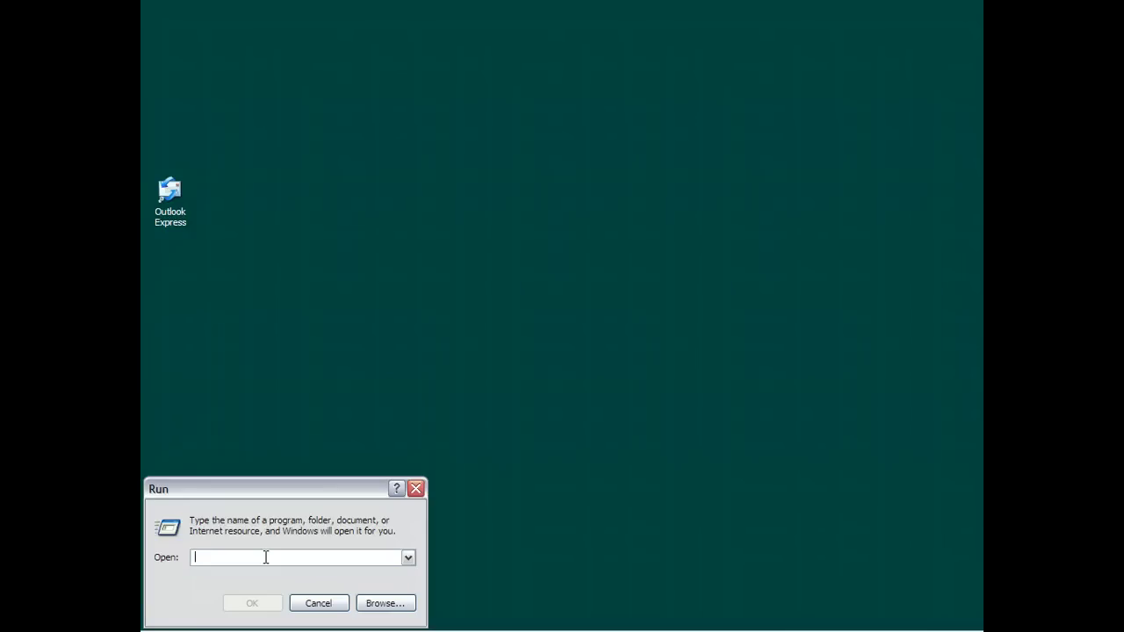
pyautogui.hotkey('ctrl', 'v')
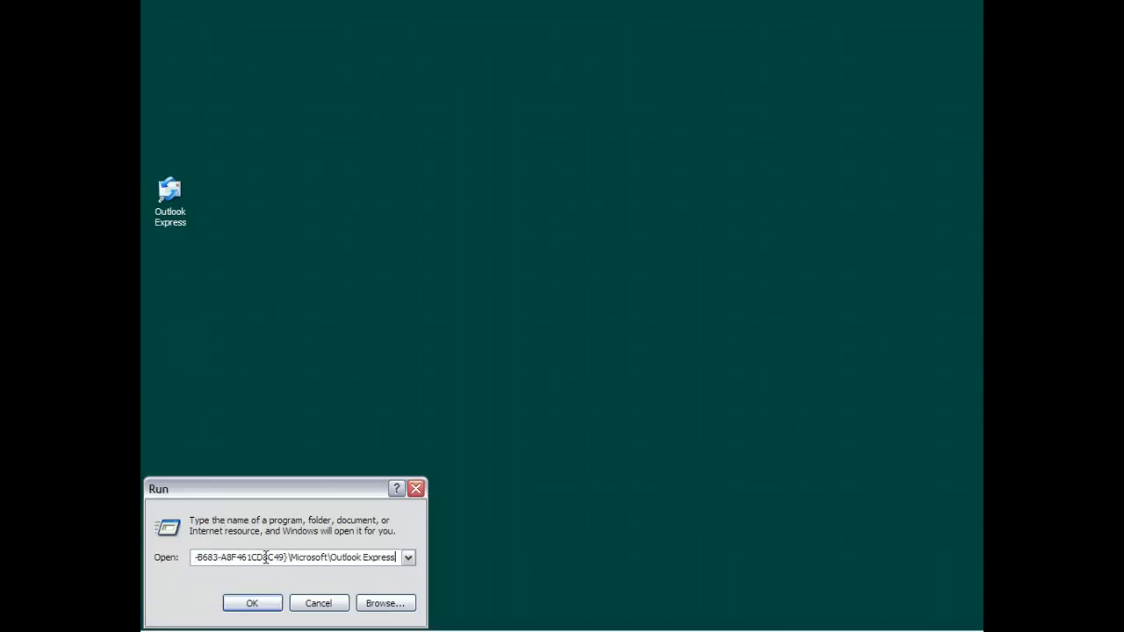
pyautogui.click(251, 604)
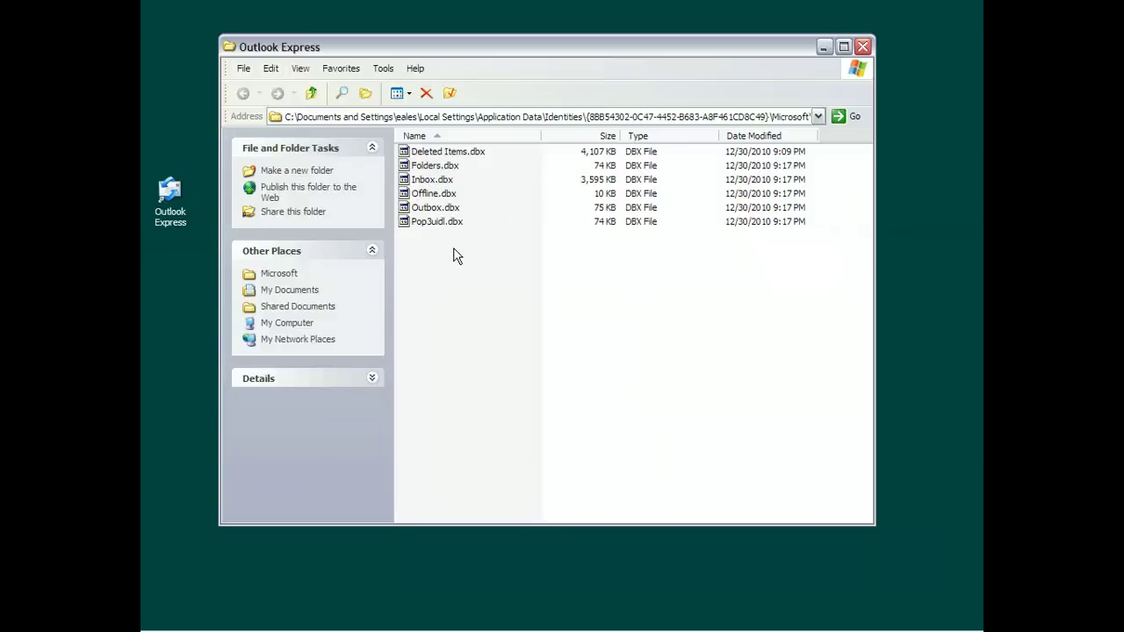
# Go up to the parent Microsoft folder that holds the Outlook Express folder
pyautogui.click(313, 91)
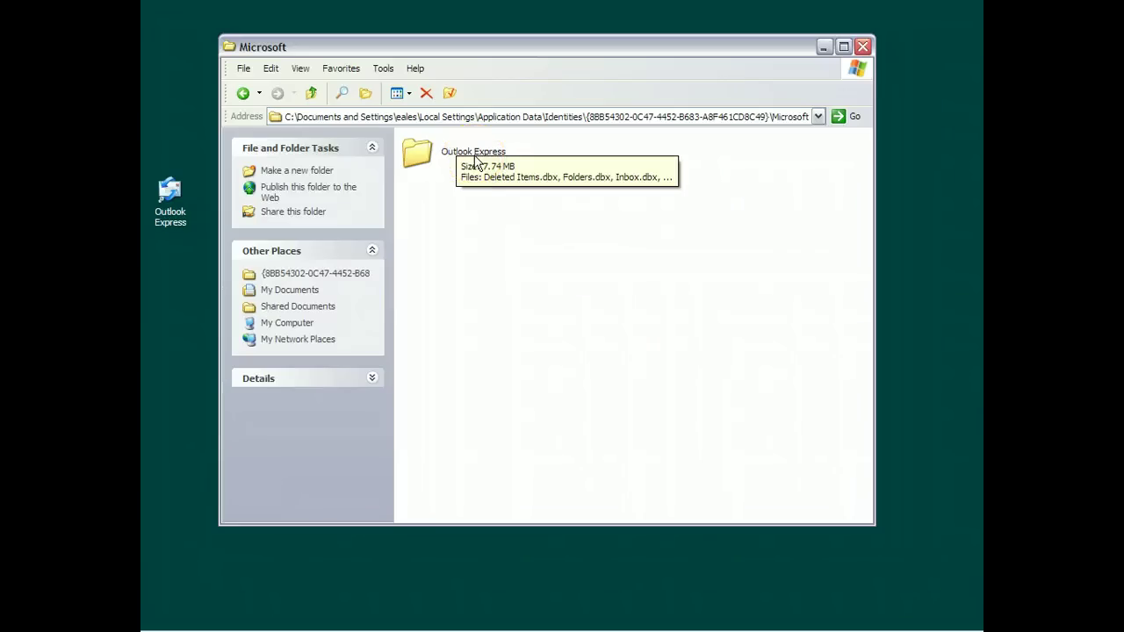
pyautogui.click(300, 69)
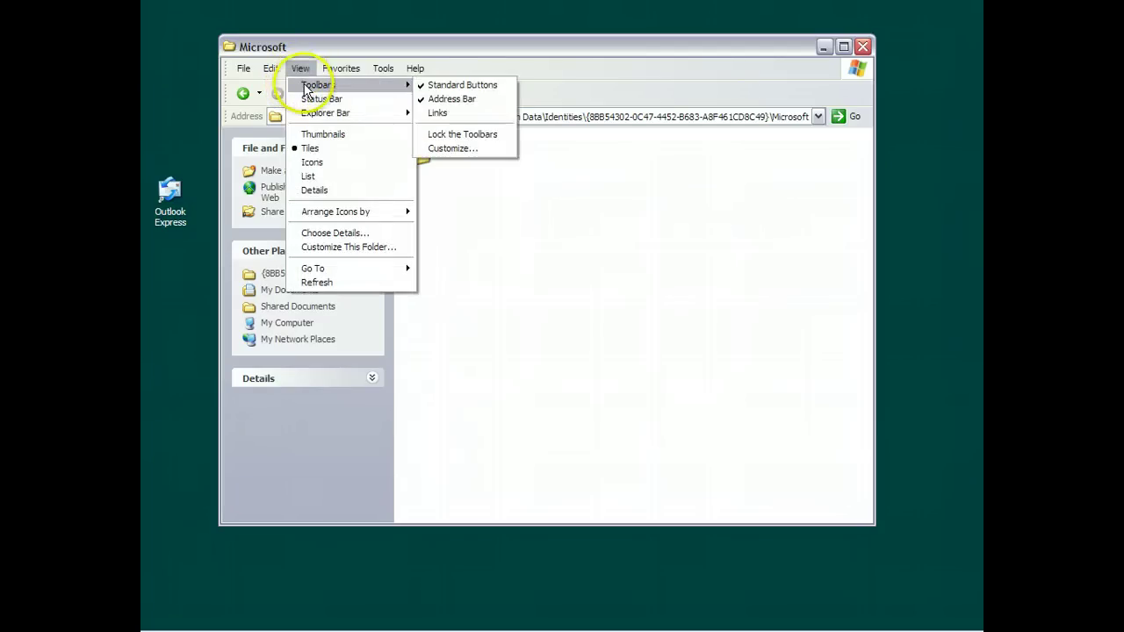
pyautogui.moveTo(318, 85)
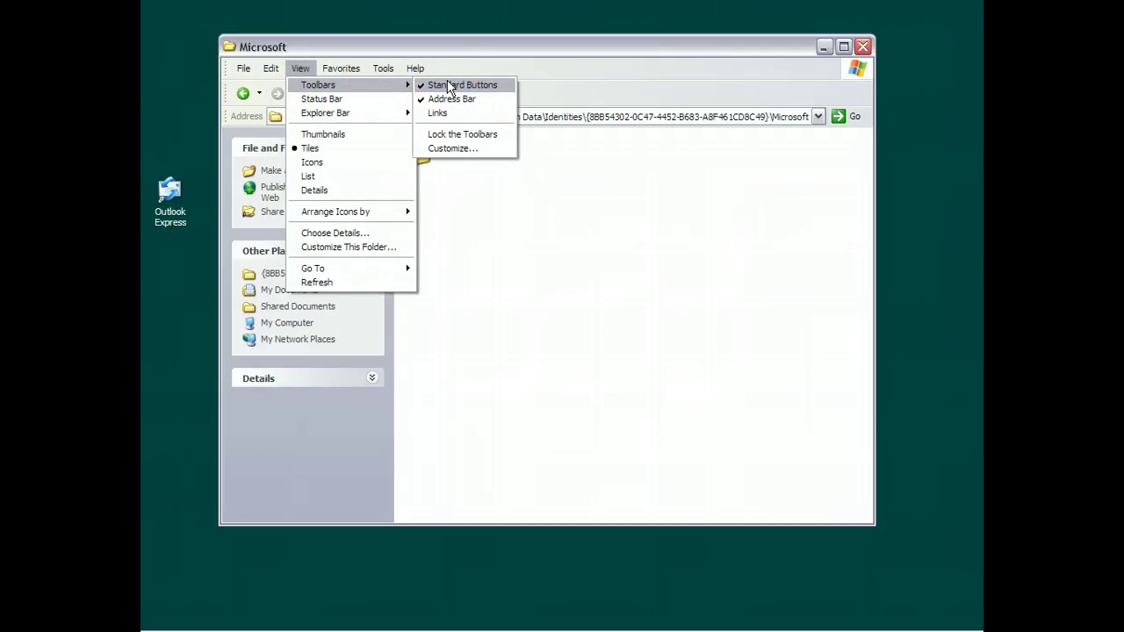
pyautogui.click(602, 332)
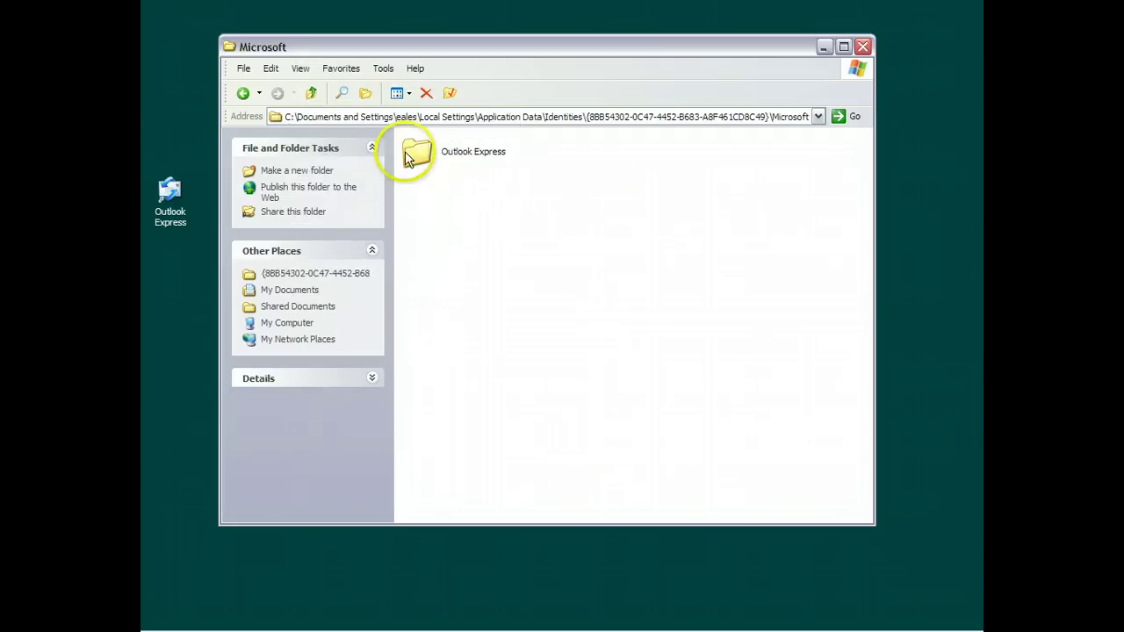
# Open Removable Disk (I:) from My Computer and arrange it beside the Microsoft folder window
pyautogui.click(167, 620)
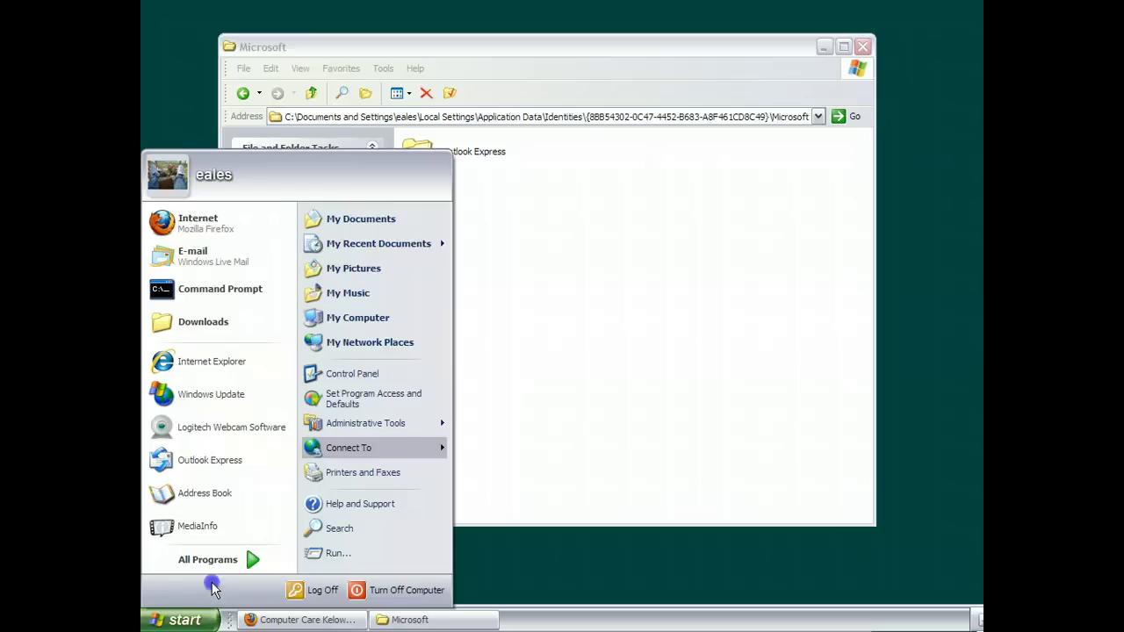
pyautogui.click(330, 318)
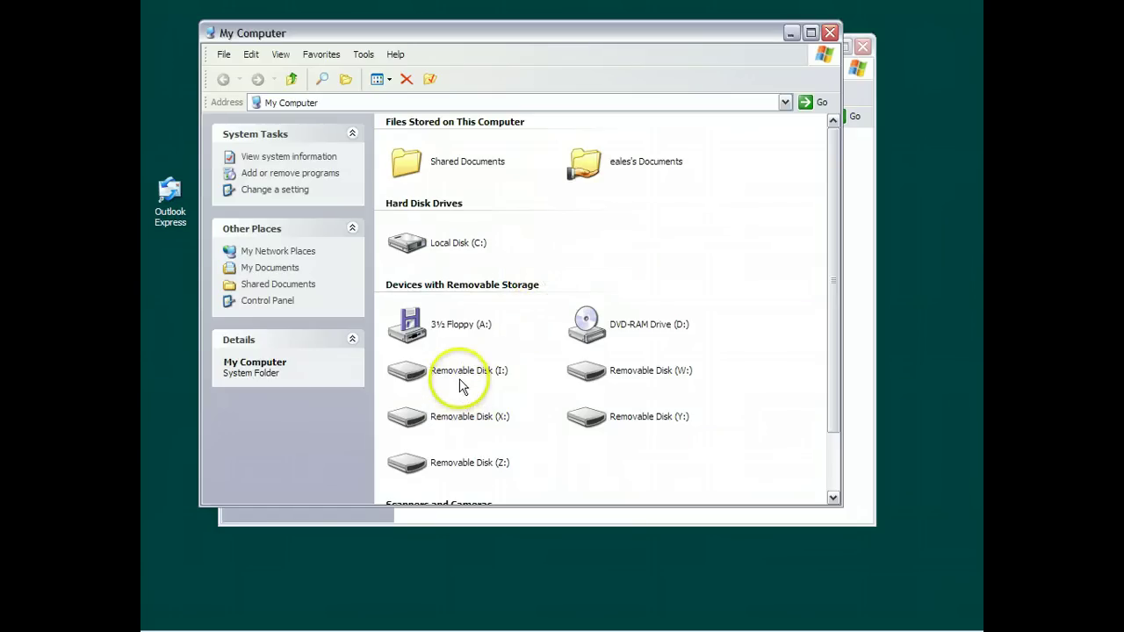
pyautogui.doubleClick(417, 381)
pyautogui.moveTo(389, 36)
pyautogui.mouseDown()
pyautogui.moveTo(587, 97)
pyautogui.moveTo(621, 120)
pyautogui.mouseUp()
pyautogui.click(482, 44)
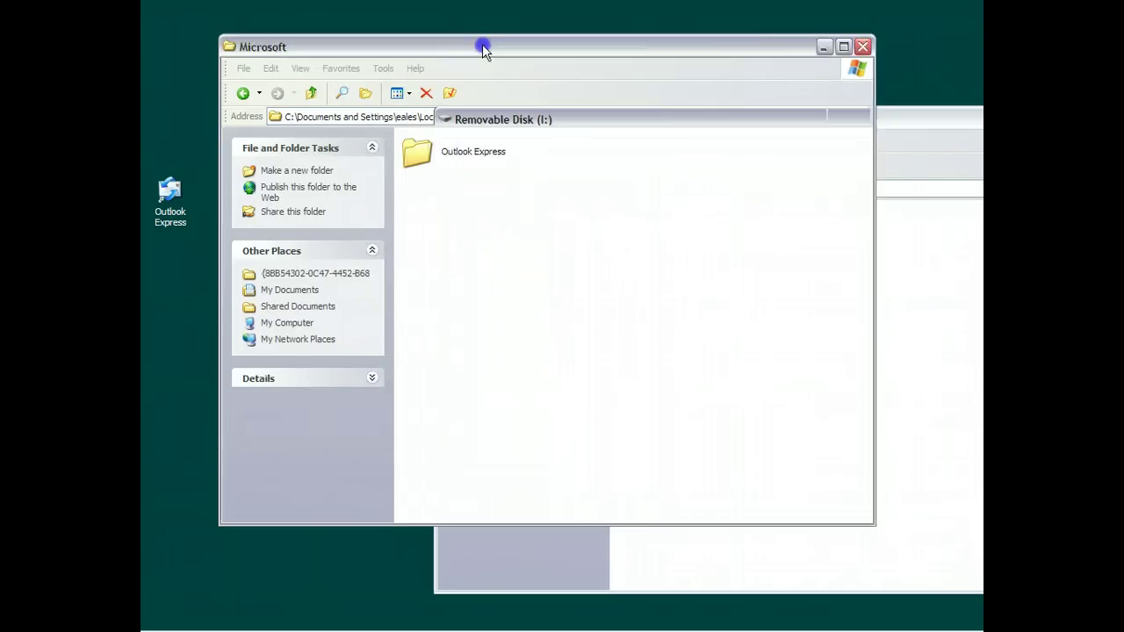
pyautogui.moveTo(482, 44); pyautogui.dragTo(411, 31)
pyautogui.moveTo(843, 114)
pyautogui.mouseDown()
pyautogui.moveTo(769, 123)
pyautogui.moveTo(823, 132)
pyautogui.moveTo(790, 106)
pyautogui.mouseUp()
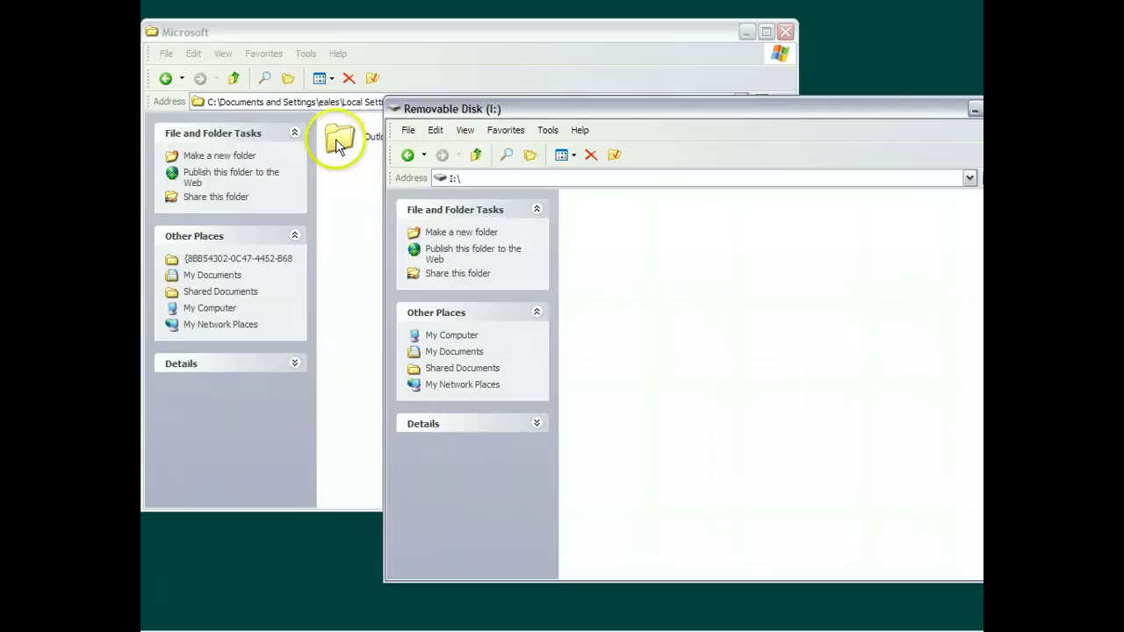
# Copy the Outlook Express folder onto Removable Disk (I:) using right-drag Copy Here
pyautogui.moveTo(336, 143); pyautogui.dragTo(615, 243)
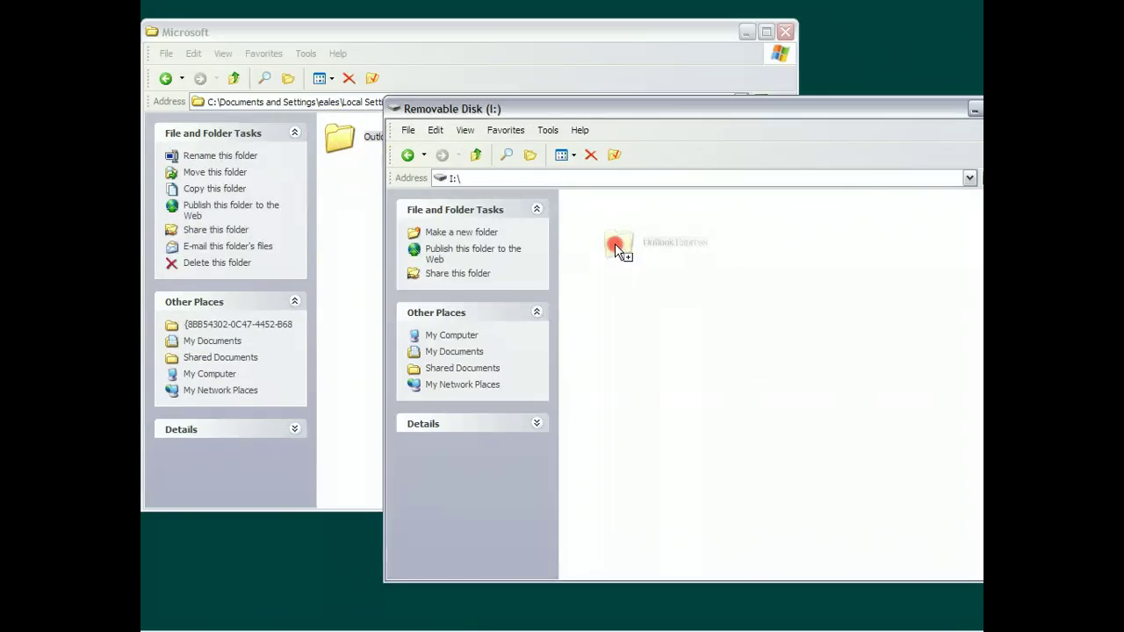
pyautogui.moveTo(614, 249); pyautogui.dragTo(615, 249)
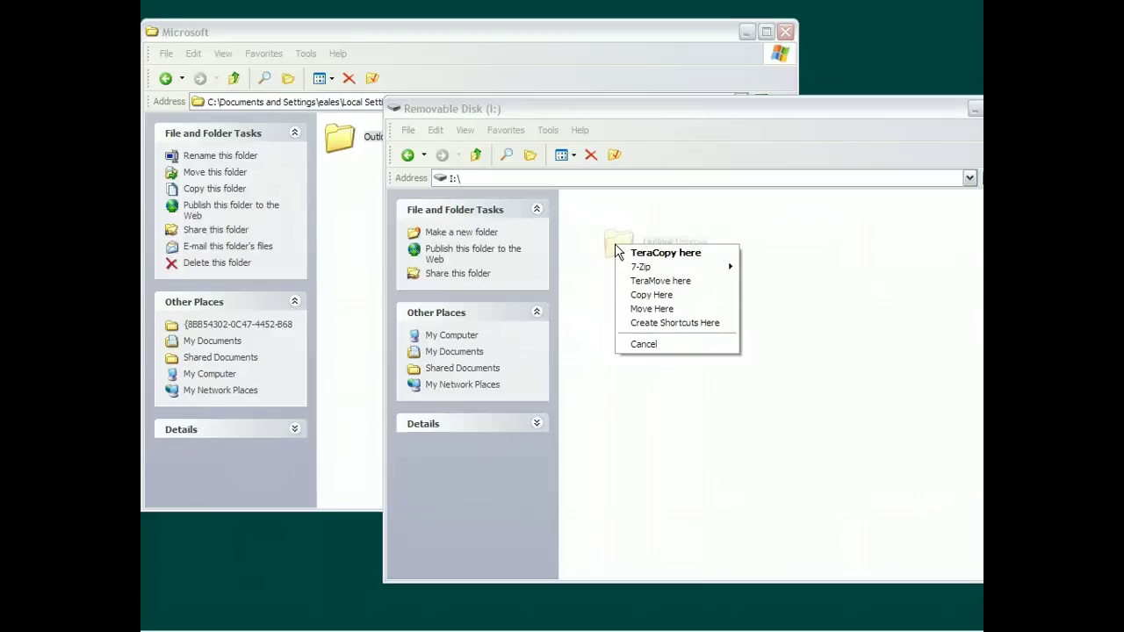
pyautogui.click(650, 299)
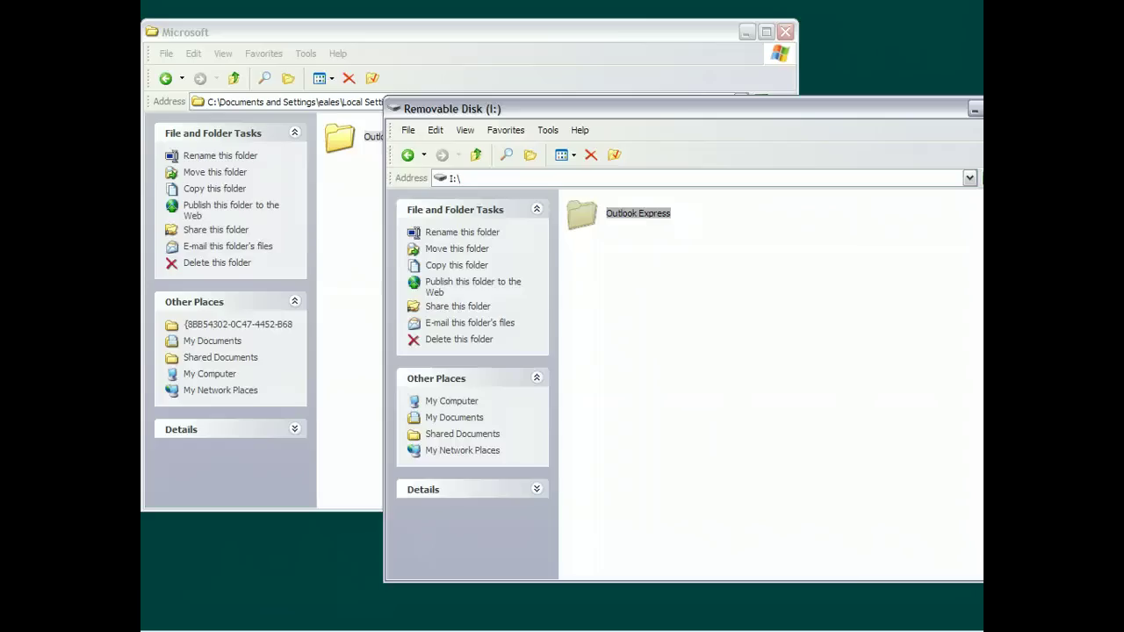
pyautogui.click(677, 109)
pyautogui.moveTo(633, 114); pyautogui.dragTo(525, 108)
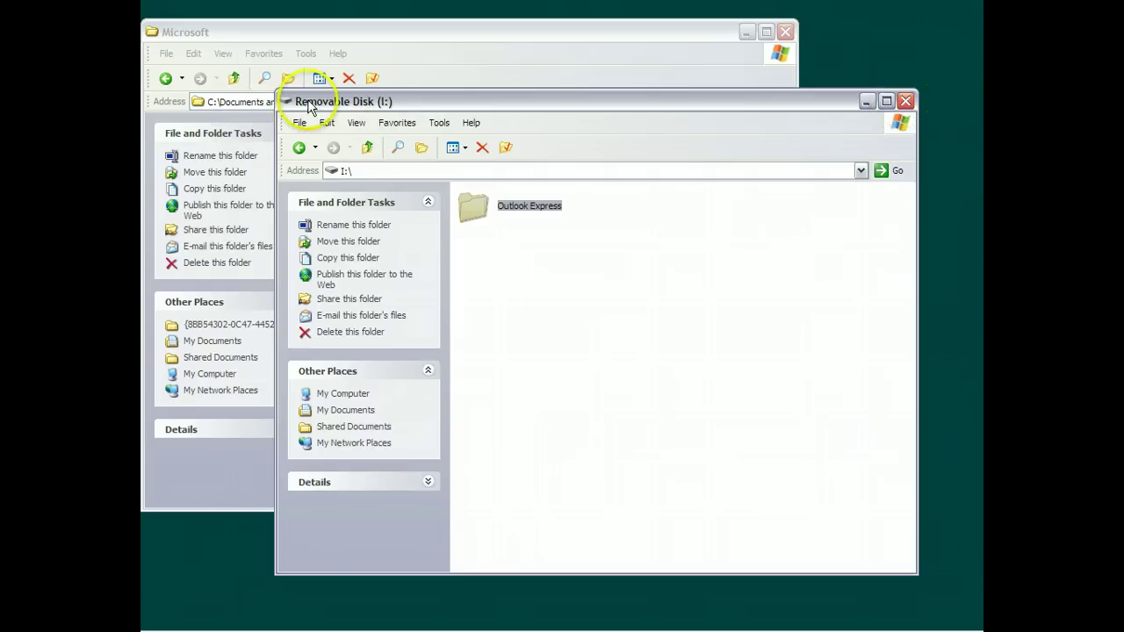
# Close the Removable Disk (I:) window
pyautogui.click(906, 101)
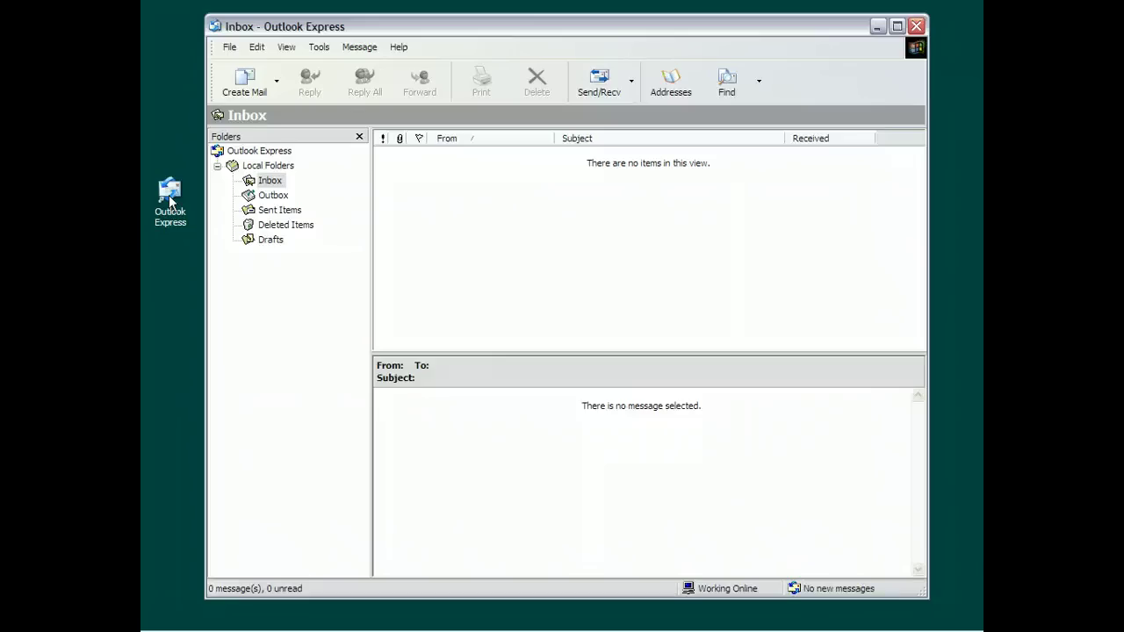
# Start an address book export from the File menu, then cancel it
pyautogui.click(229, 46)
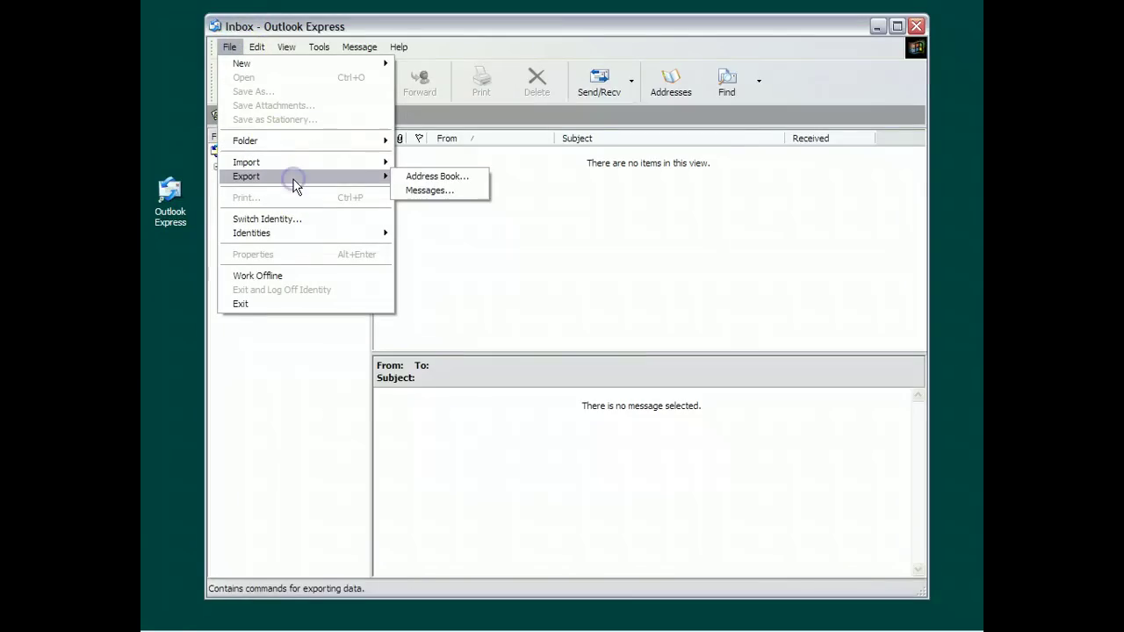
pyautogui.click(431, 176)
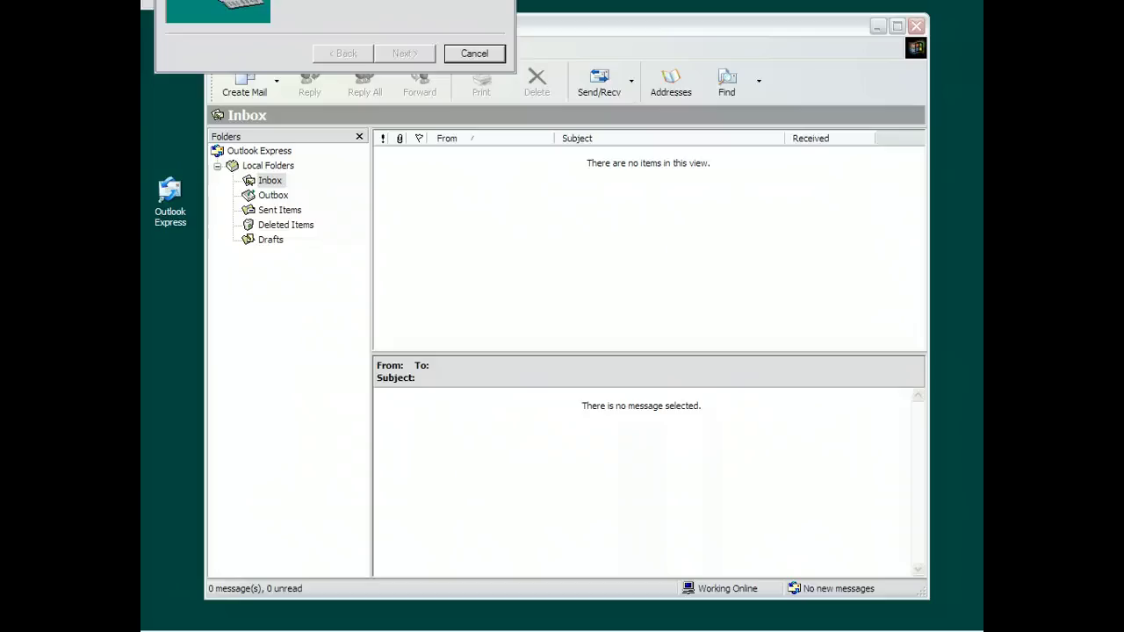
pyautogui.click(474, 53)
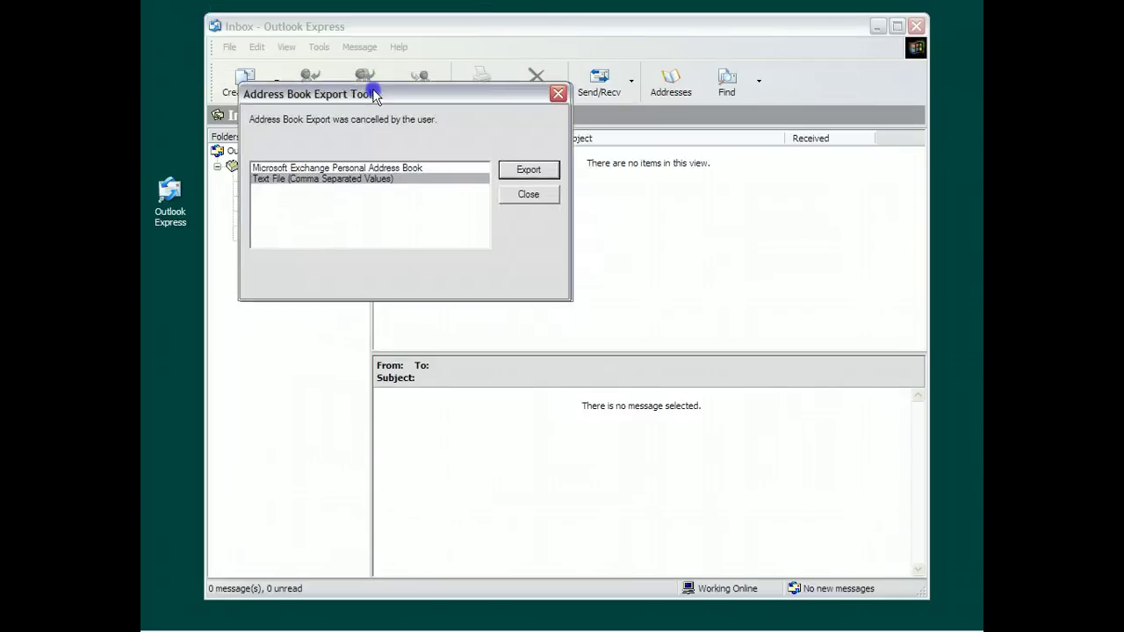
pyautogui.click(527, 193)
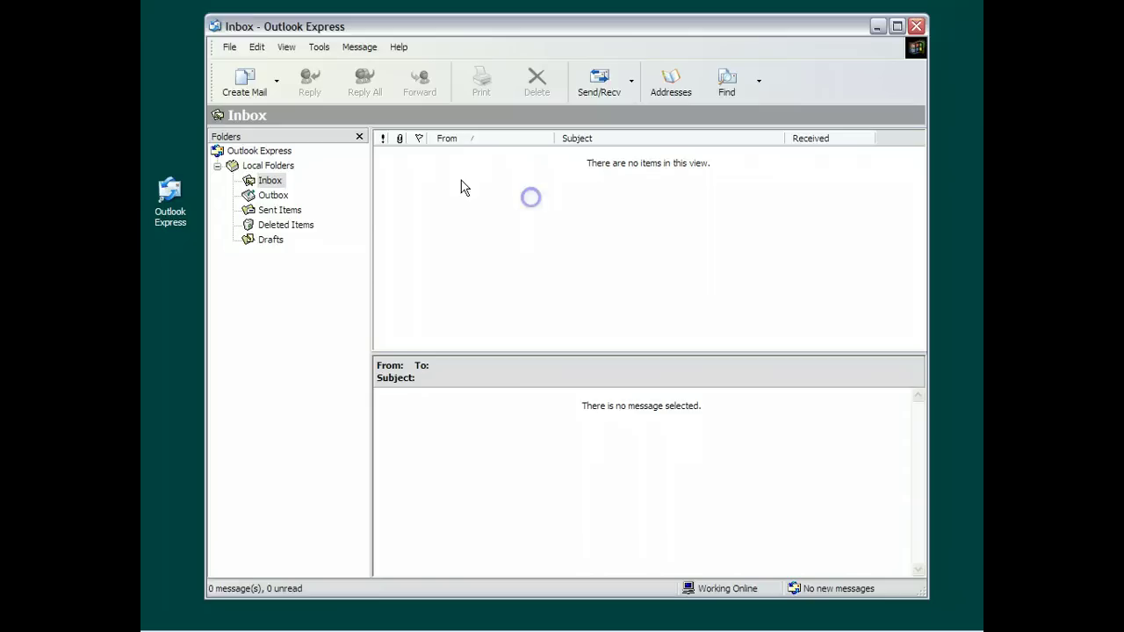
# Restart the address book export as Text File (Comma Separated Values)
pyautogui.click(229, 47)
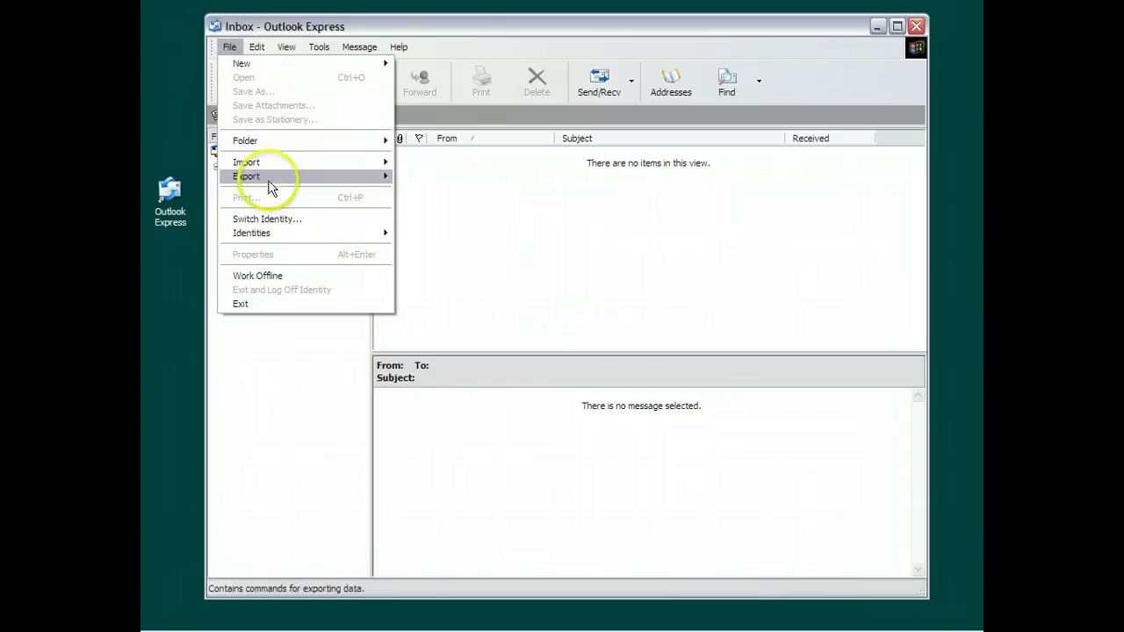
pyautogui.moveTo(247, 176)
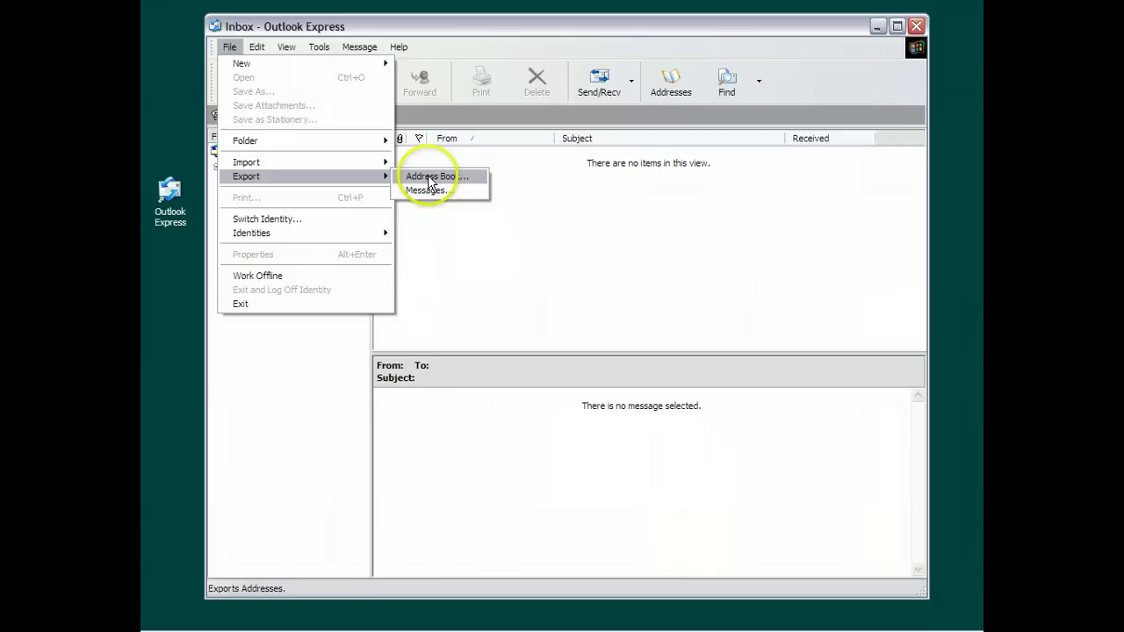
pyautogui.click(430, 176)
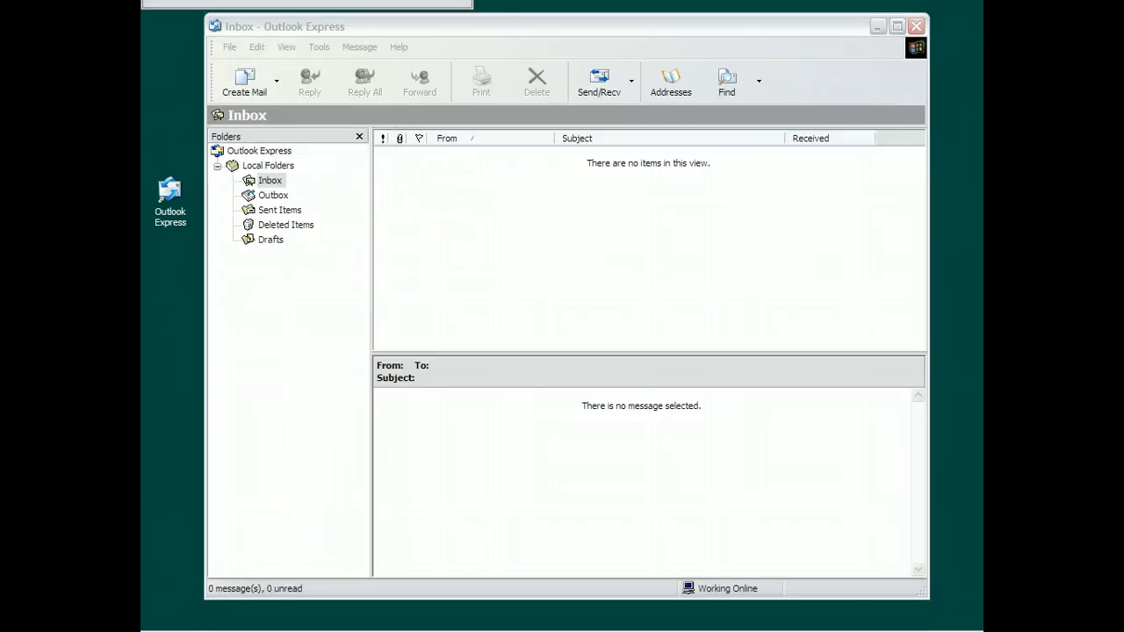
pyautogui.moveTo(406, 164); pyautogui.dragTo(437, 154)
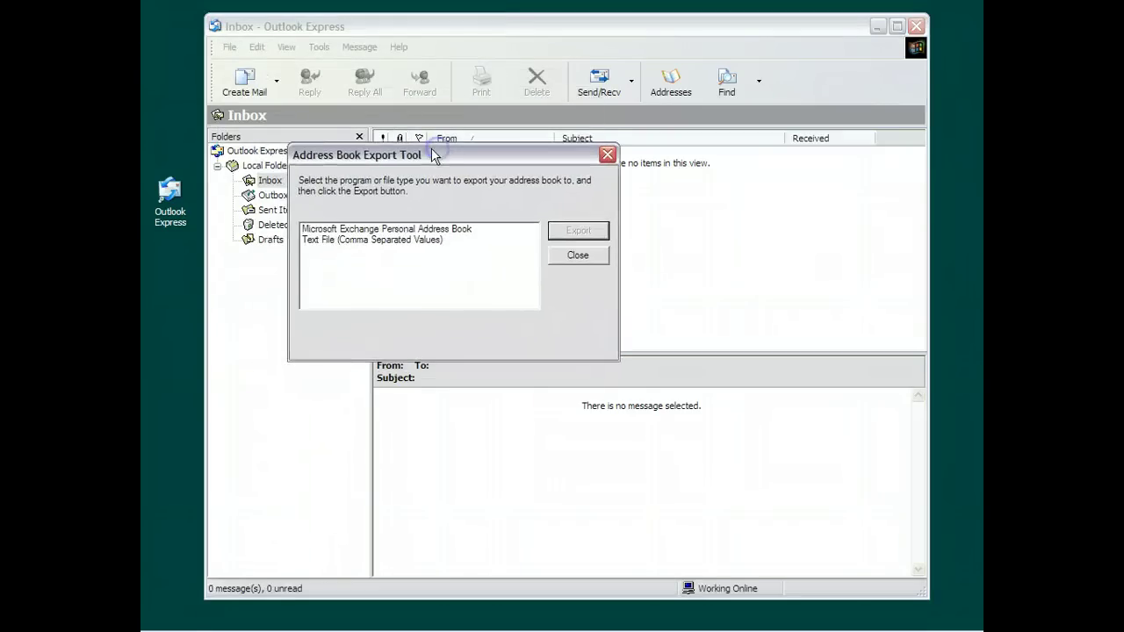
pyautogui.click(323, 242)
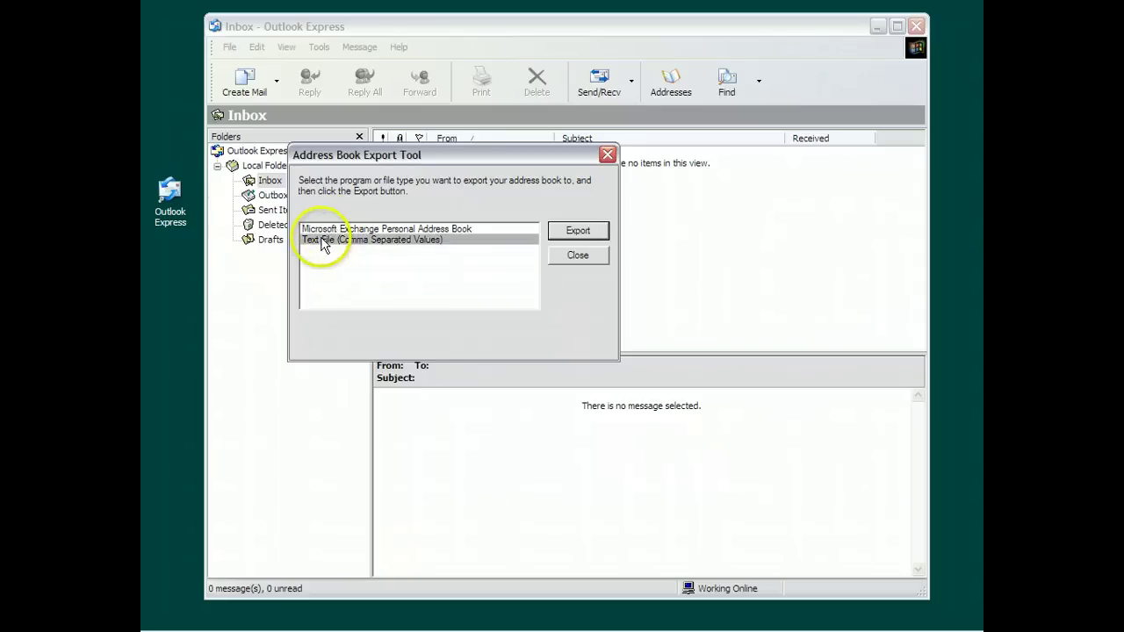
pyautogui.click(578, 230)
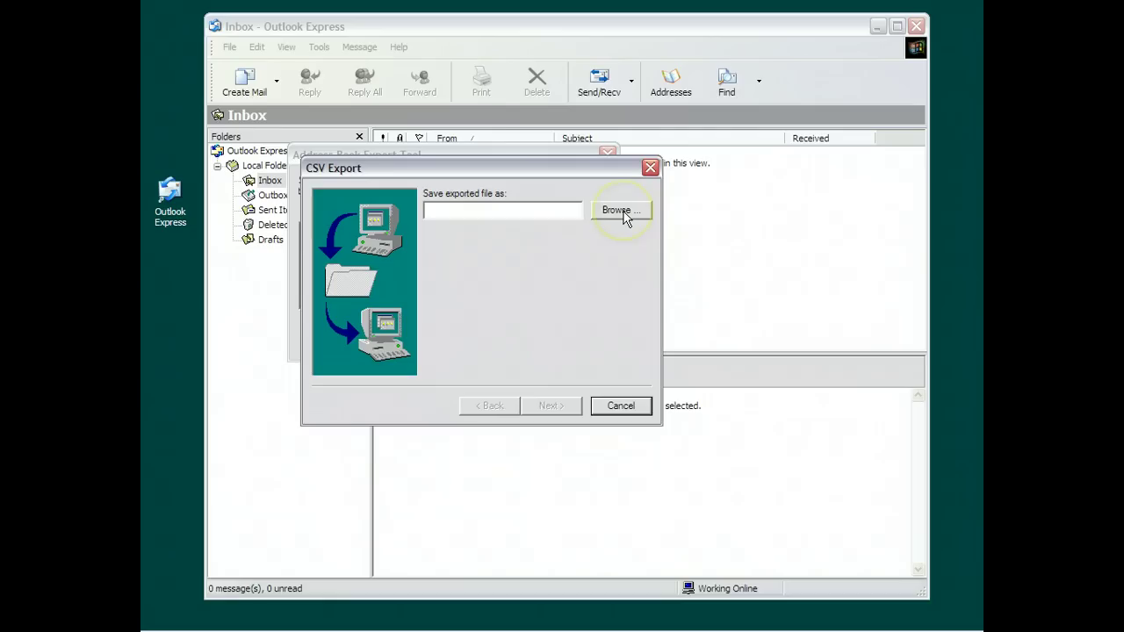
# Browse to Removable Disk (I:) and save the export file as contacts.csv
pyautogui.click(624, 213)
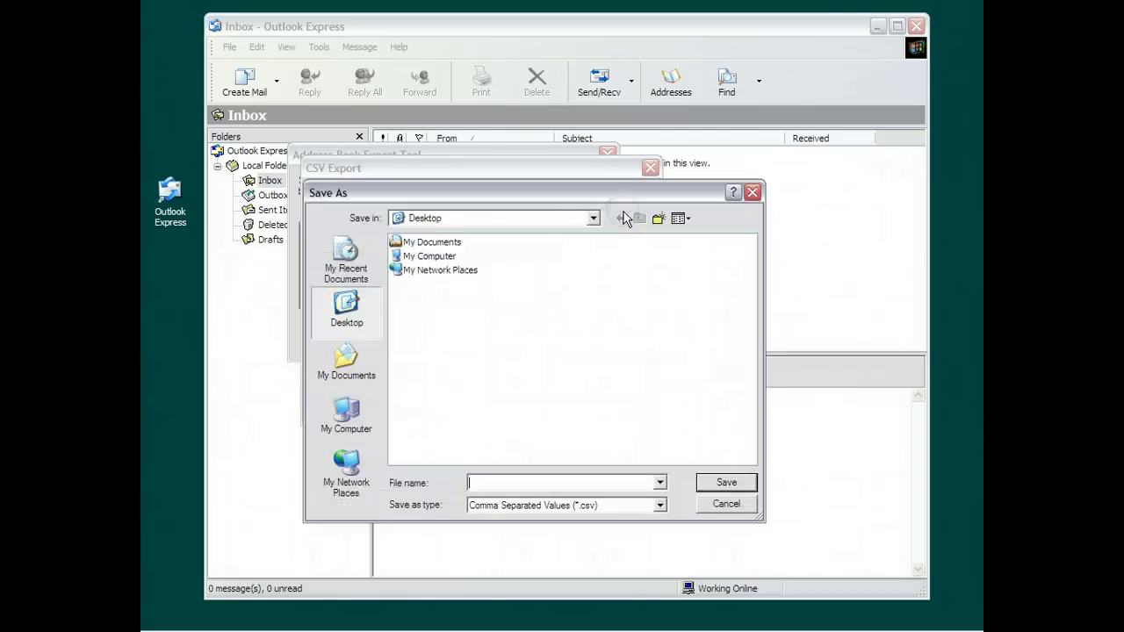
pyautogui.click(333, 428)
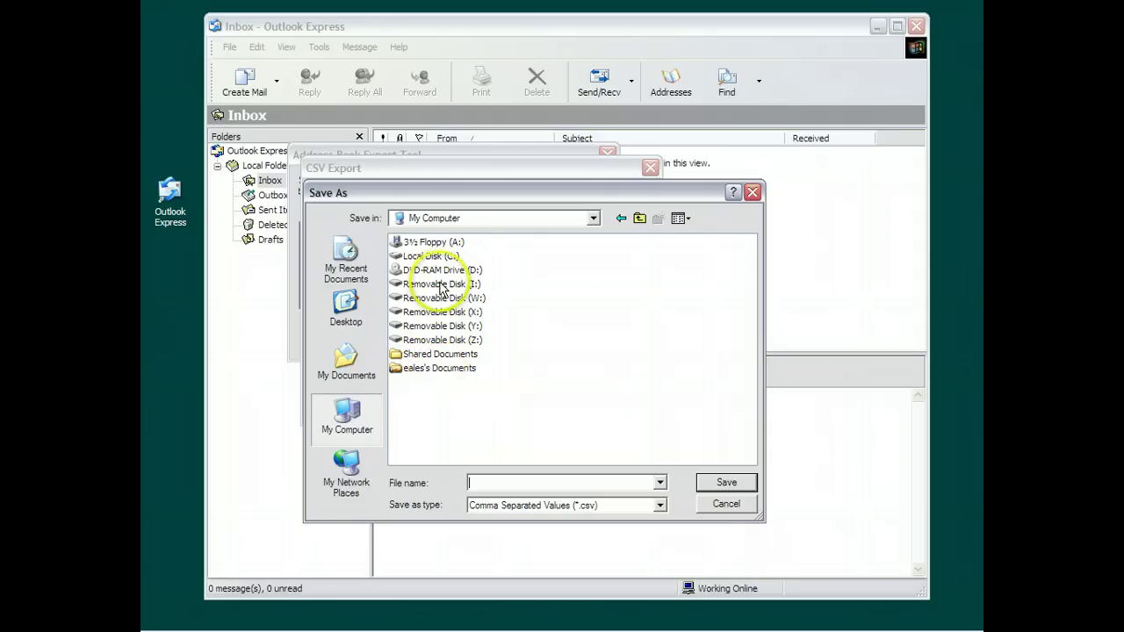
pyautogui.doubleClick(441, 284)
pyautogui.click(495, 481)
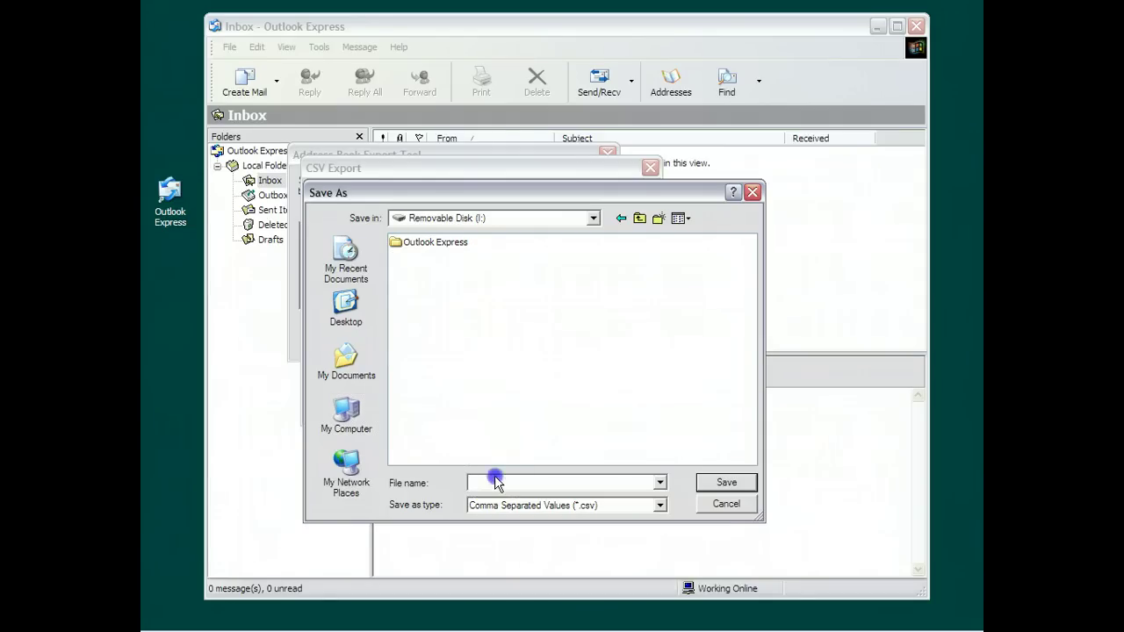
pyautogui.write('c')
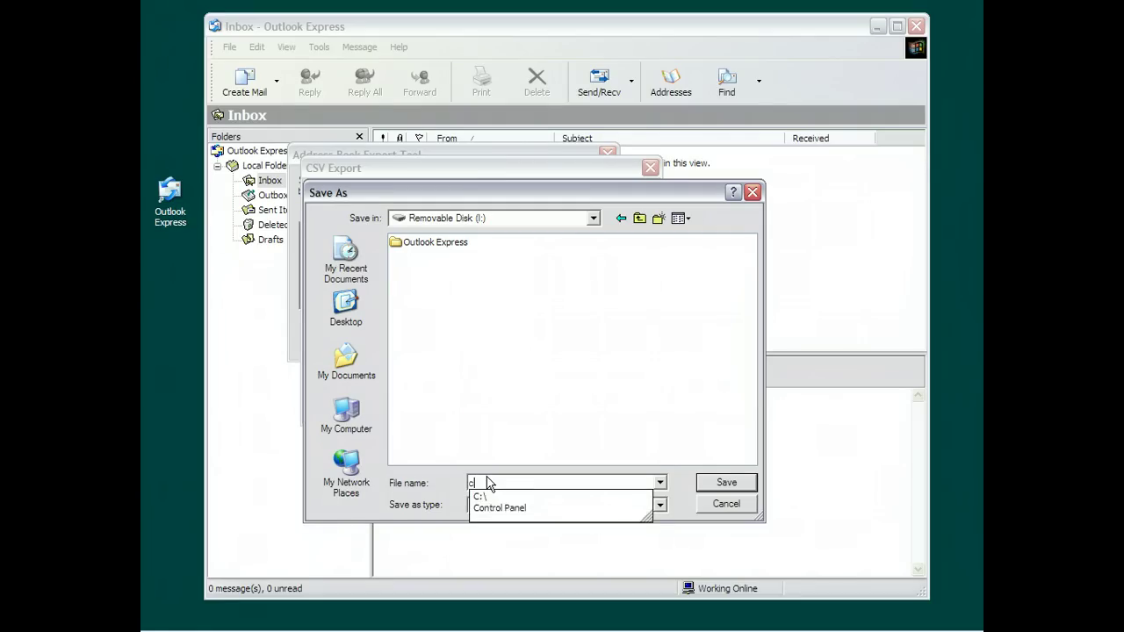
pyautogui.write('on')
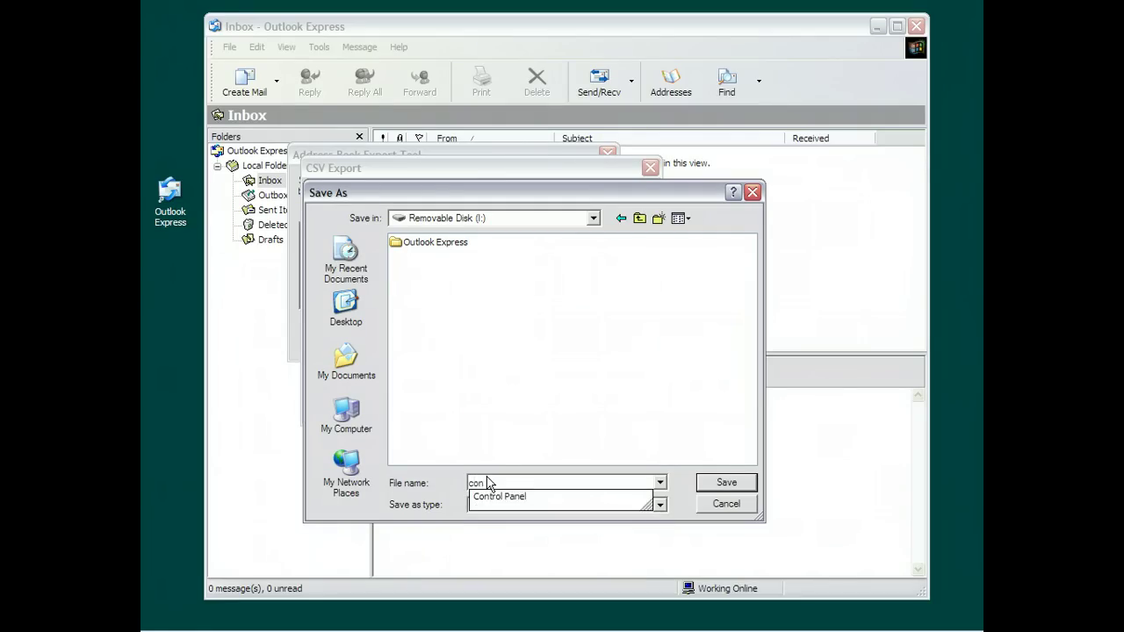
pyautogui.write('tacts')
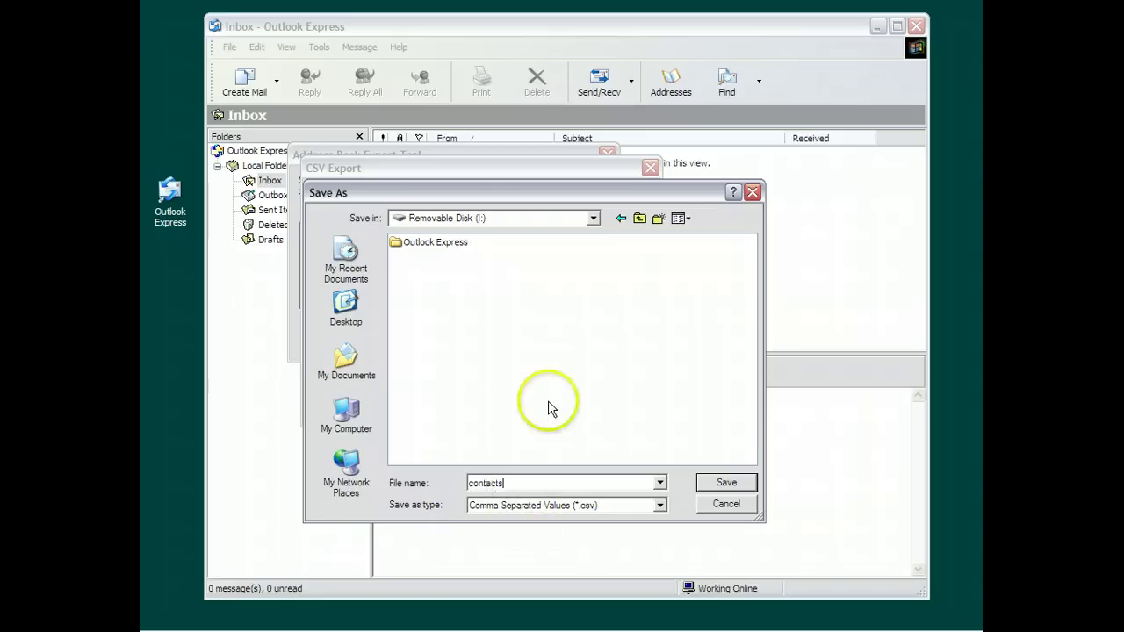
pyautogui.click(732, 489)
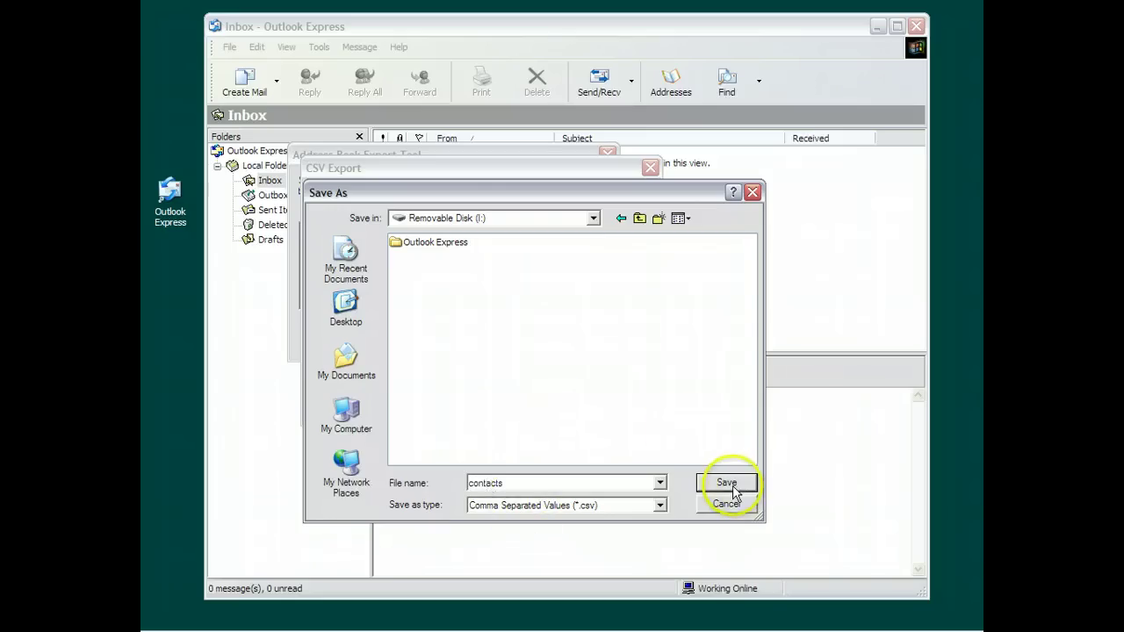
pyautogui.click(732, 488)
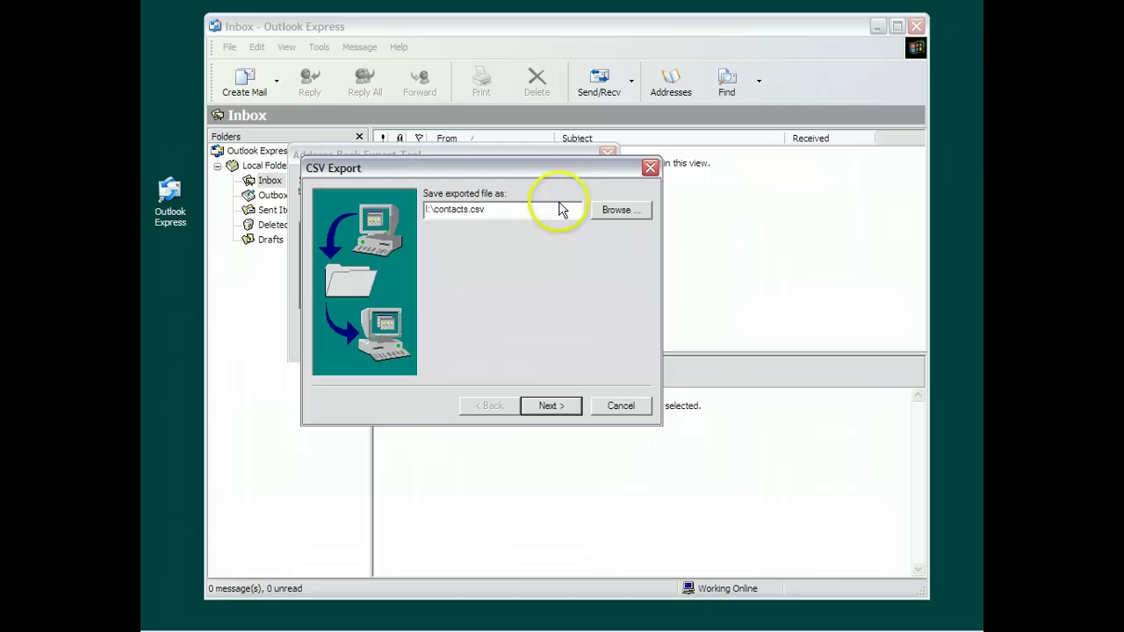
# Include the Last Name, Middle Name, Home Fax, Mobile Phone and Personal Web Page fields
pyautogui.click(560, 410)
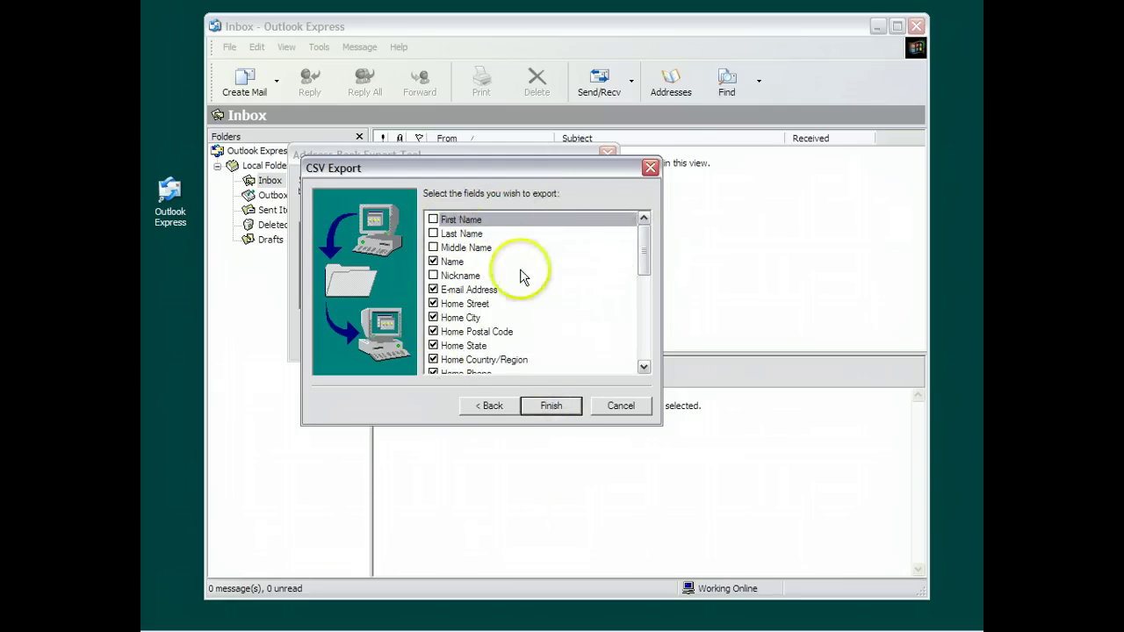
pyautogui.moveTo(644, 245)
pyautogui.mouseDown()
pyautogui.moveTo(644, 358)
pyautogui.moveTo(644, 219)
pyautogui.mouseUp()
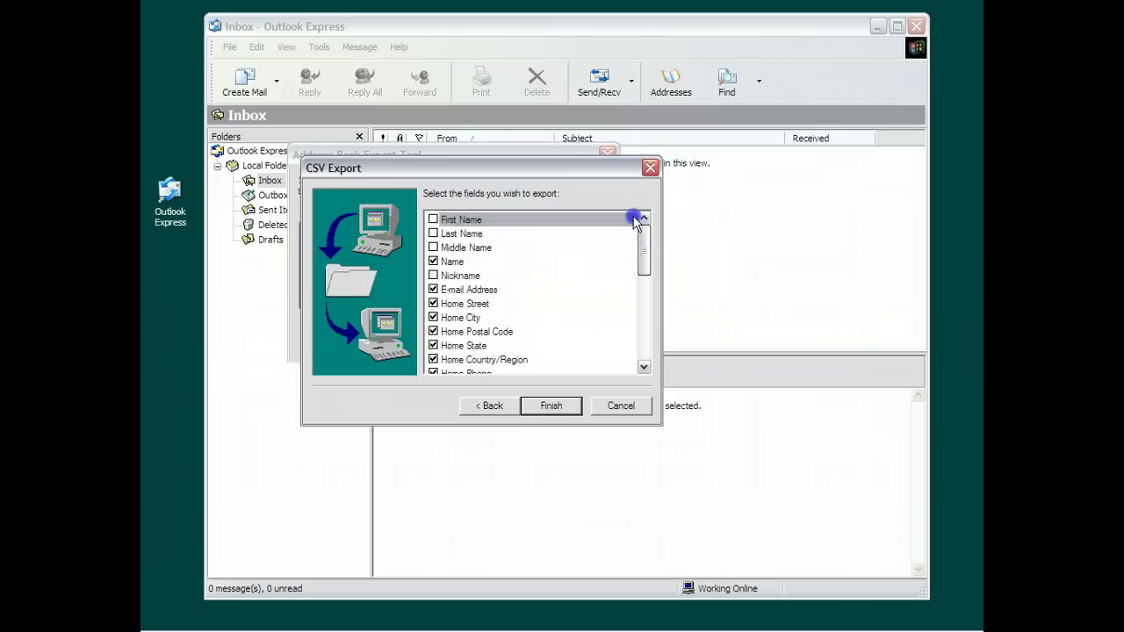
pyautogui.click(432, 234)
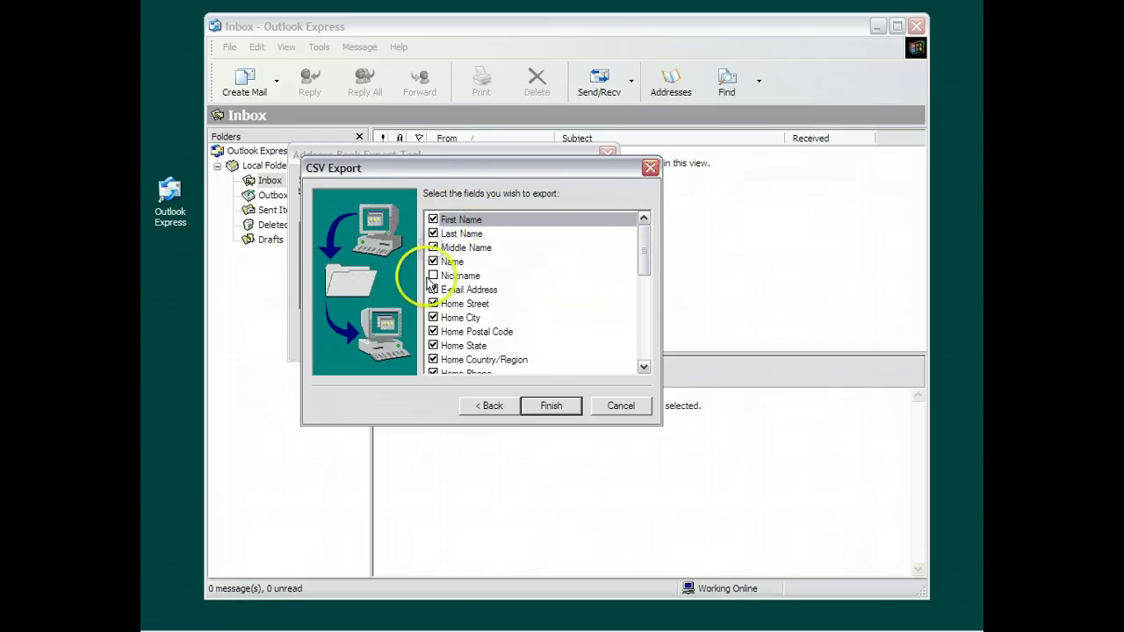
pyautogui.moveTo(643, 237); pyautogui.dragTo(643, 279)
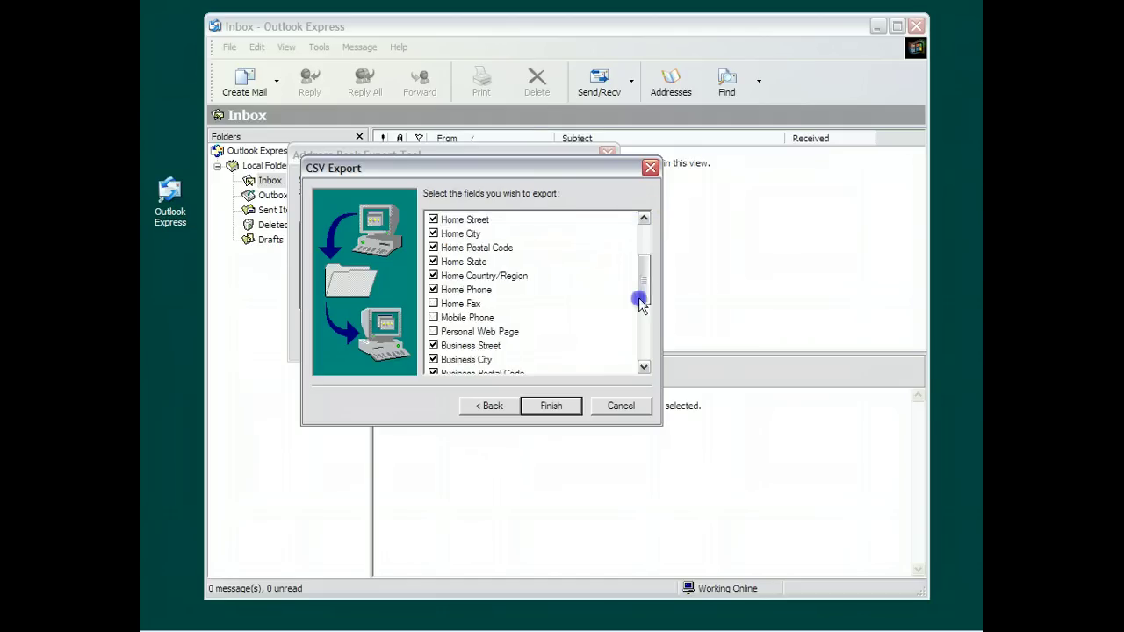
pyautogui.click(433, 263)
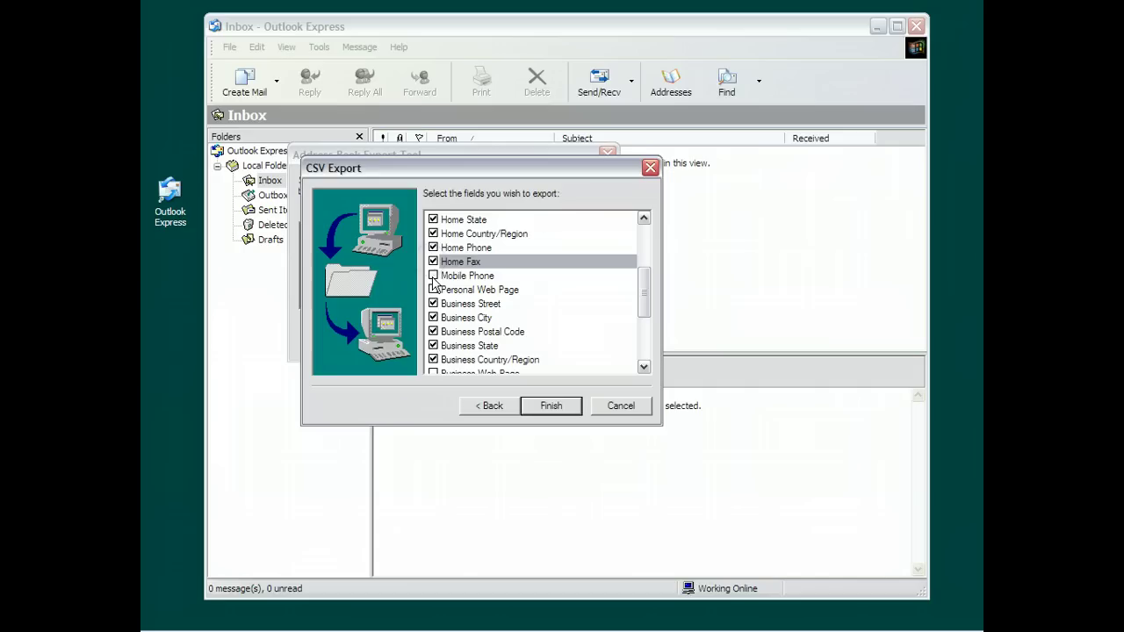
pyautogui.click(432, 276)
pyautogui.moveTo(642, 289); pyautogui.dragTo(643, 321)
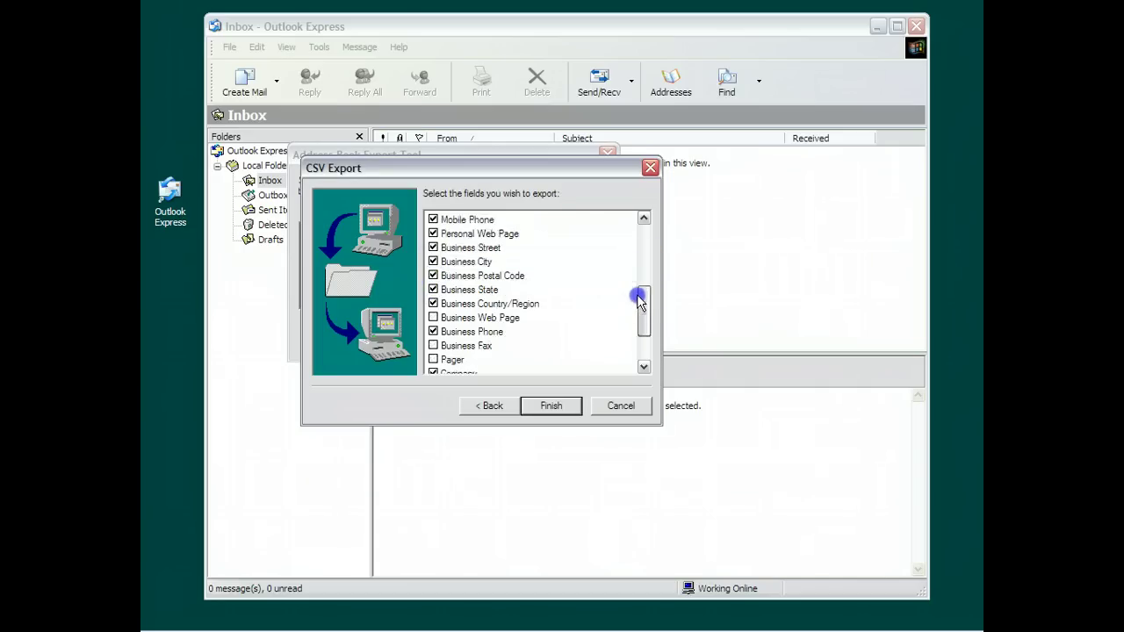
# Include the Business Web Page, Business Fax, Pager, Department, Office Location and Notes fields
pyautogui.click(433, 275)
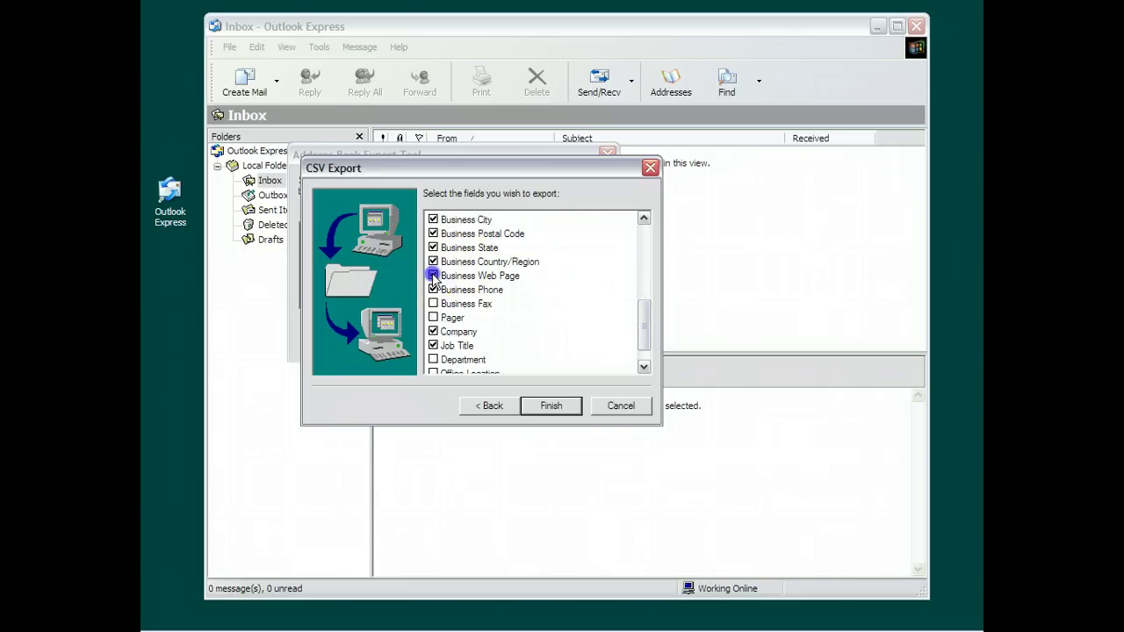
pyautogui.click(433, 304)
pyautogui.click(433, 304)
pyautogui.click(432, 318)
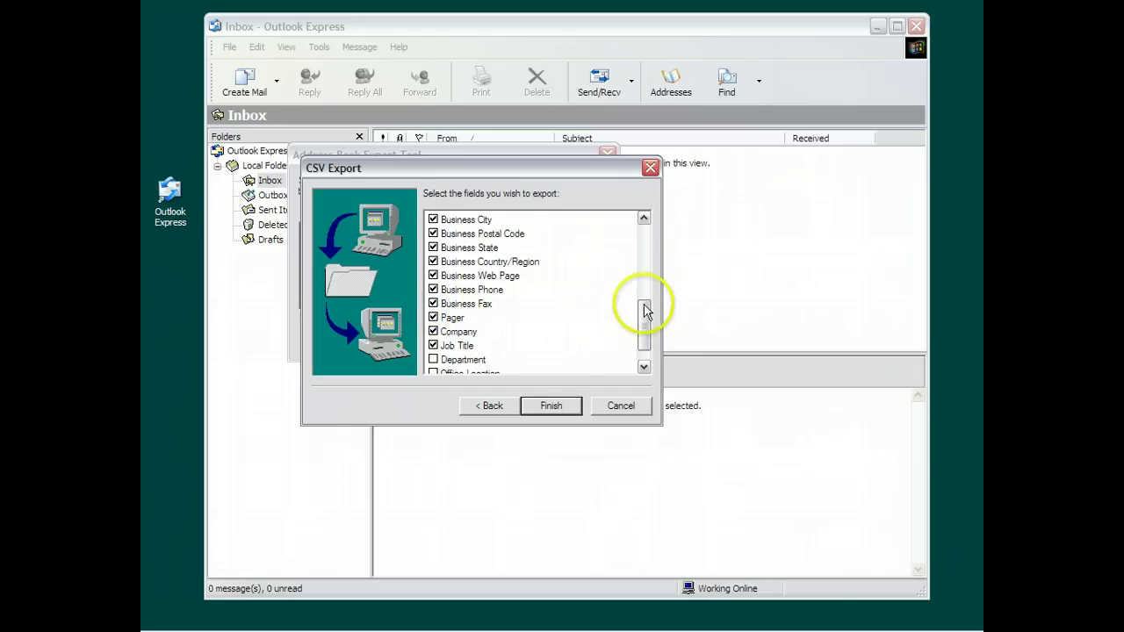
pyautogui.moveTo(645, 309); pyautogui.dragTo(643, 339)
pyautogui.click(432, 331)
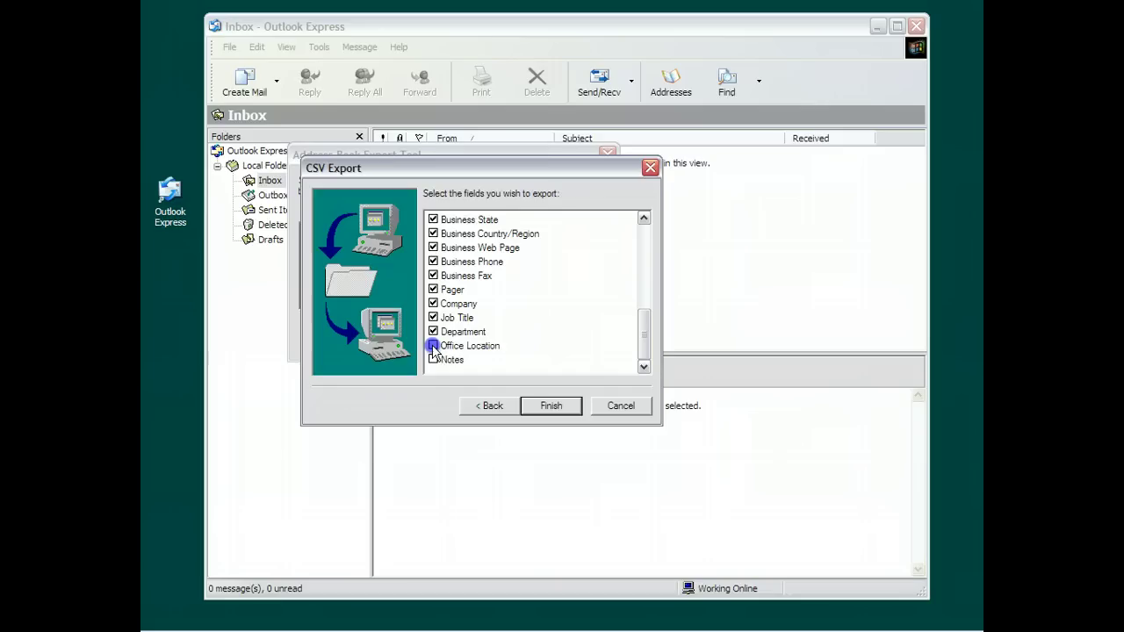
pyautogui.click(433, 359)
# Finish the export, acknowledge the completion message and close the export tool
pyautogui.click(548, 411)
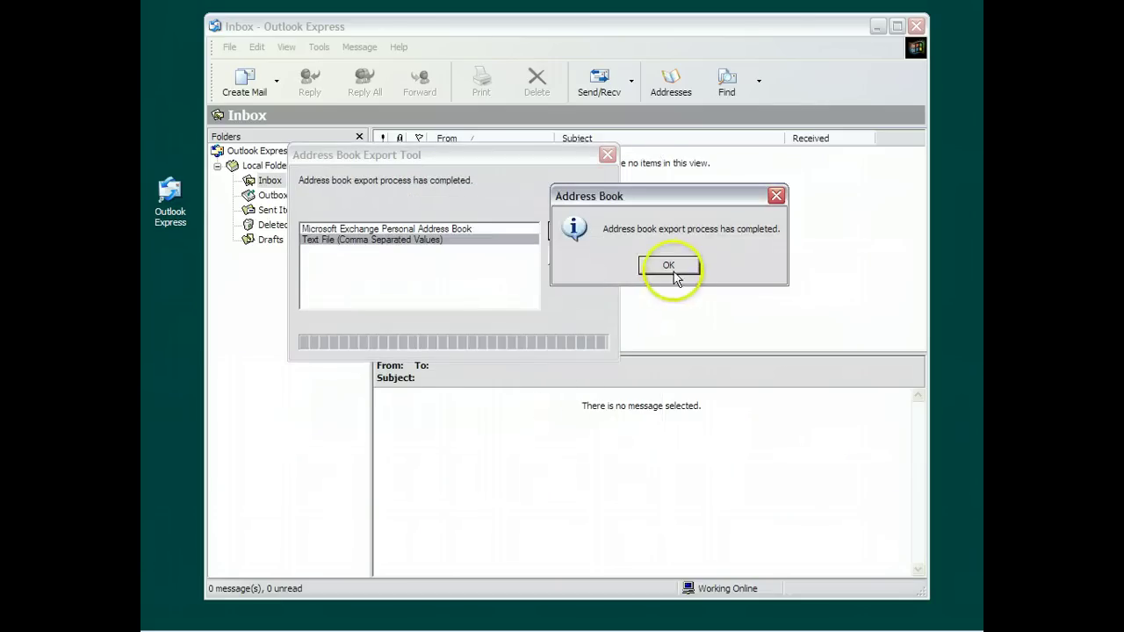
pyautogui.click(668, 265)
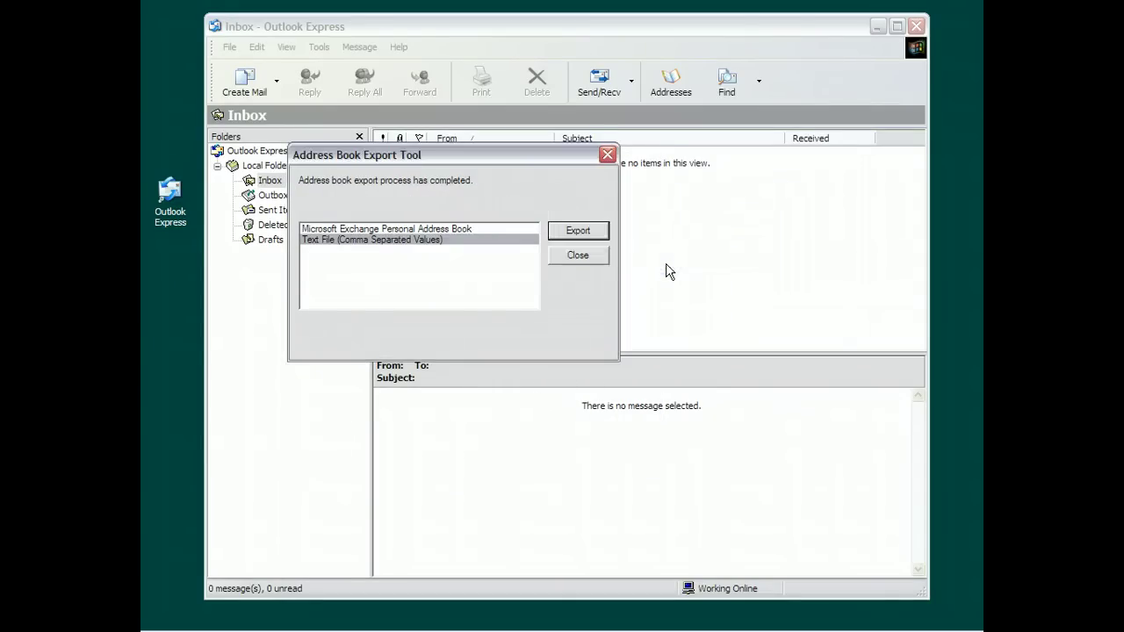
pyautogui.click(578, 254)
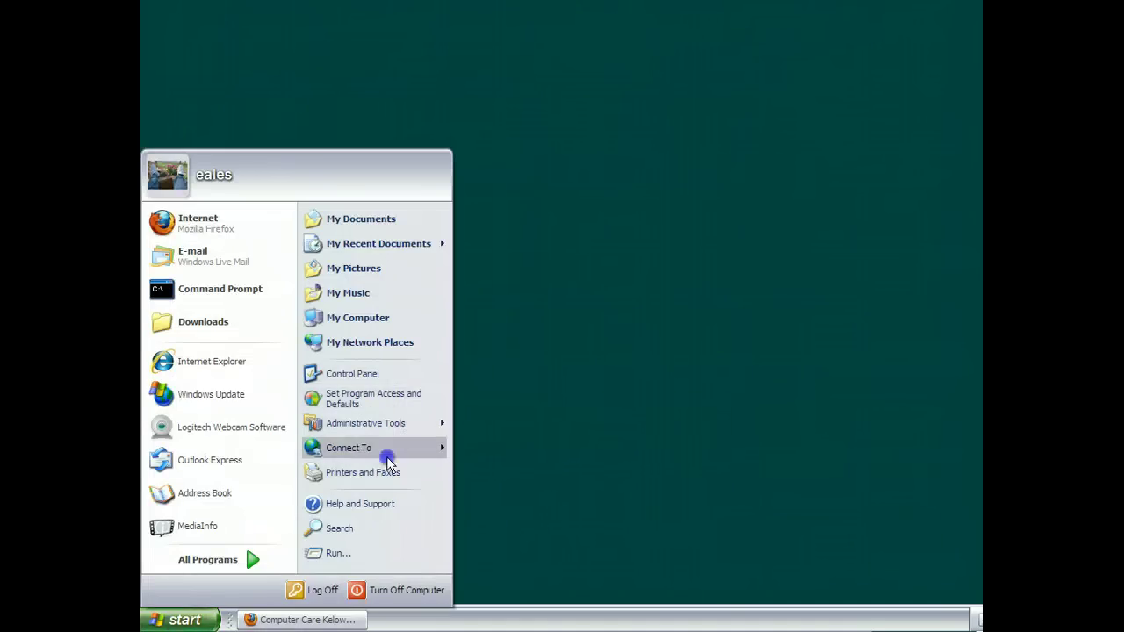
# Open Removable Disk (I:) from My Computer and check the Outlook Express folder's size beside contacts.csv
pyautogui.click(401, 317)
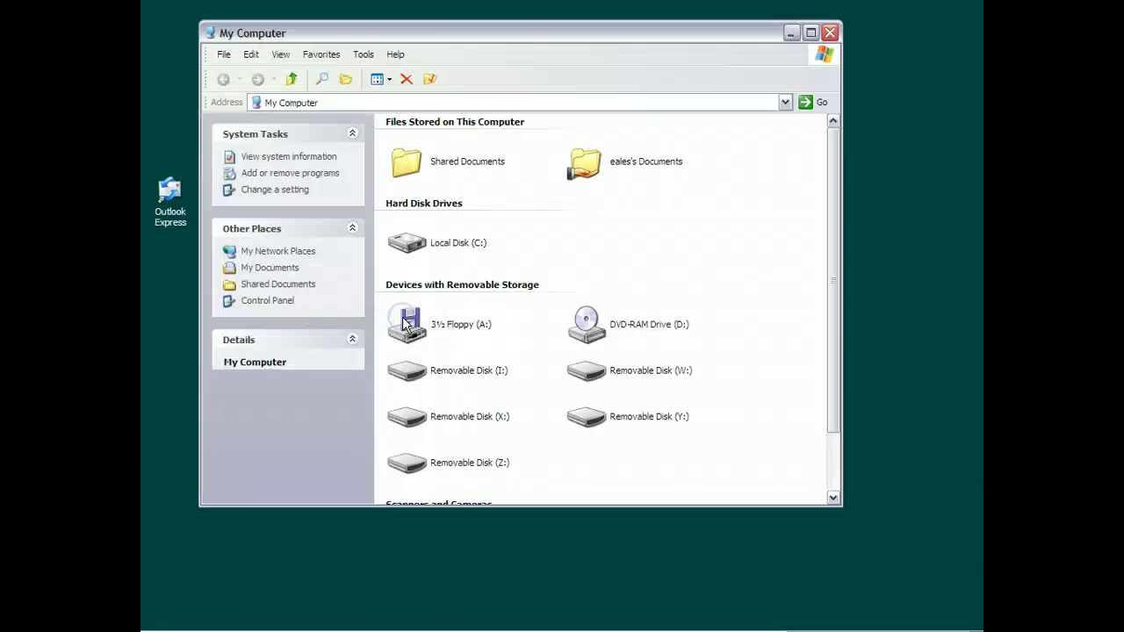
pyautogui.doubleClick(426, 373)
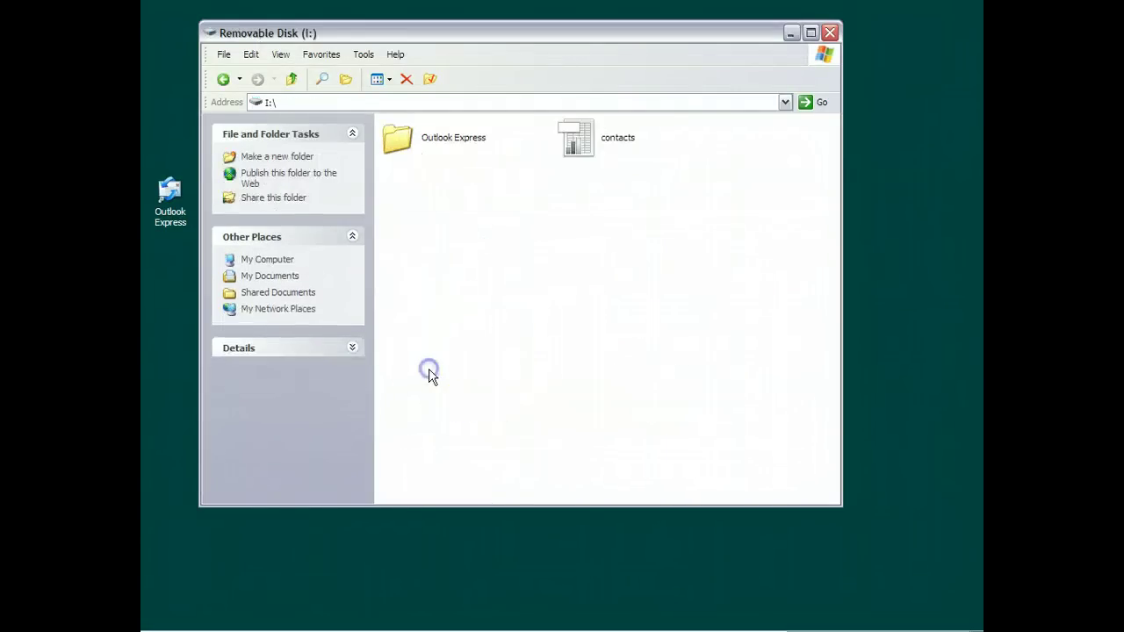
pyautogui.click(400, 145)
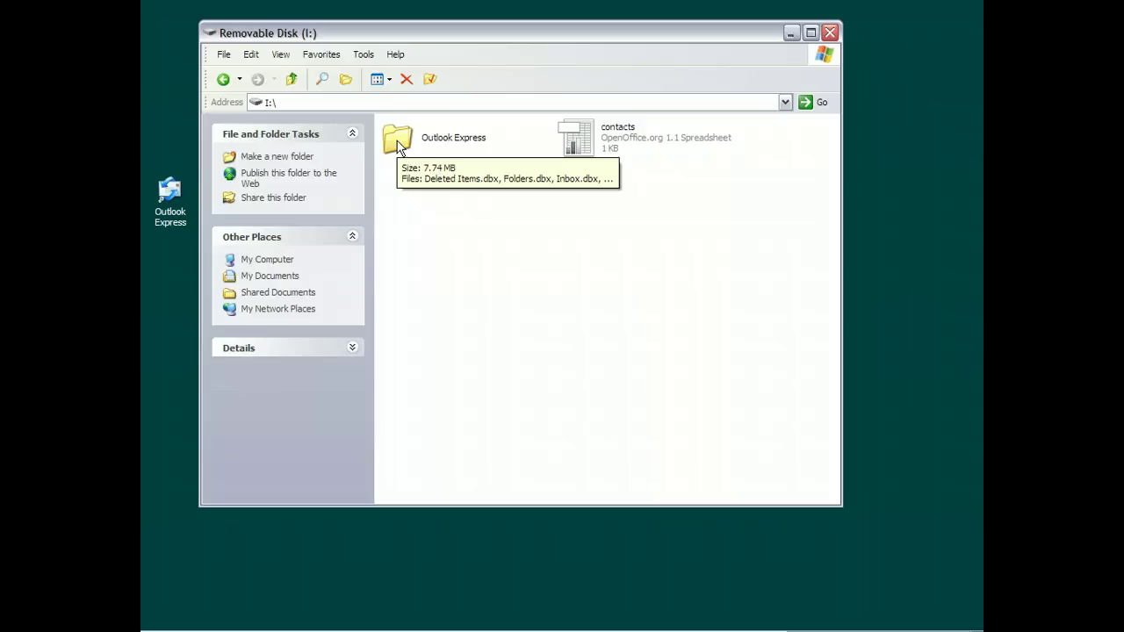